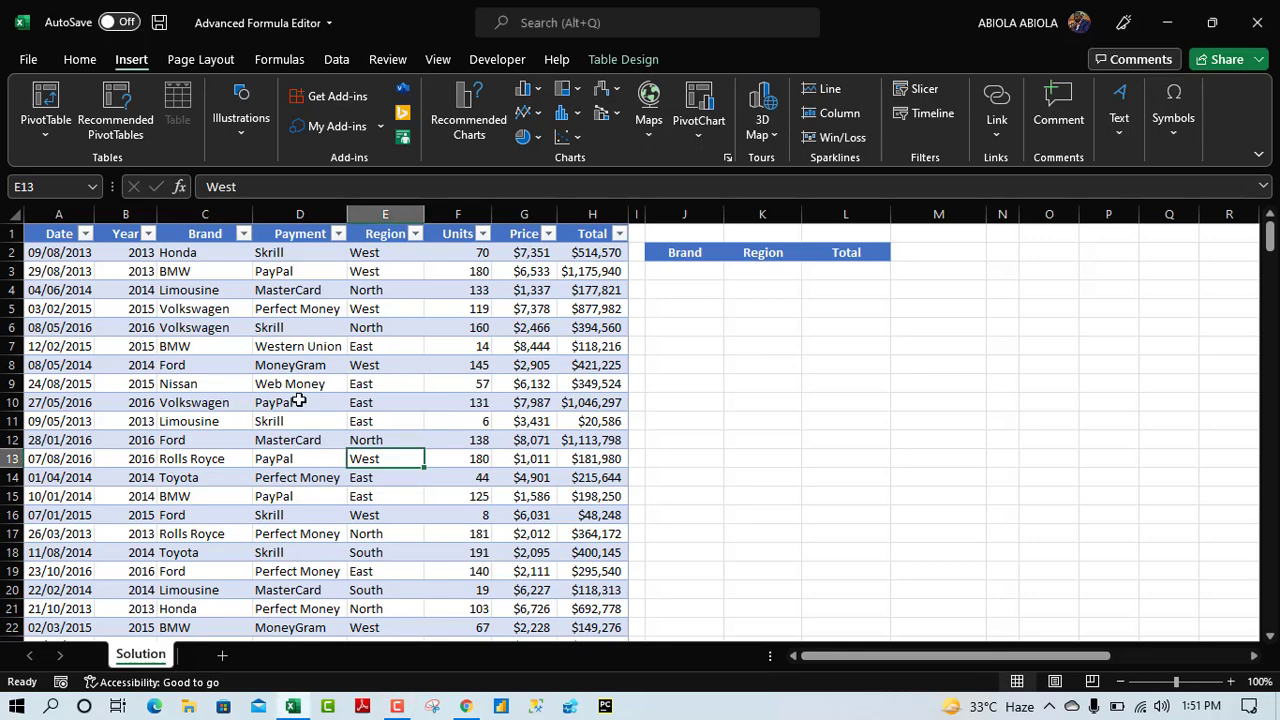
click(80, 59)
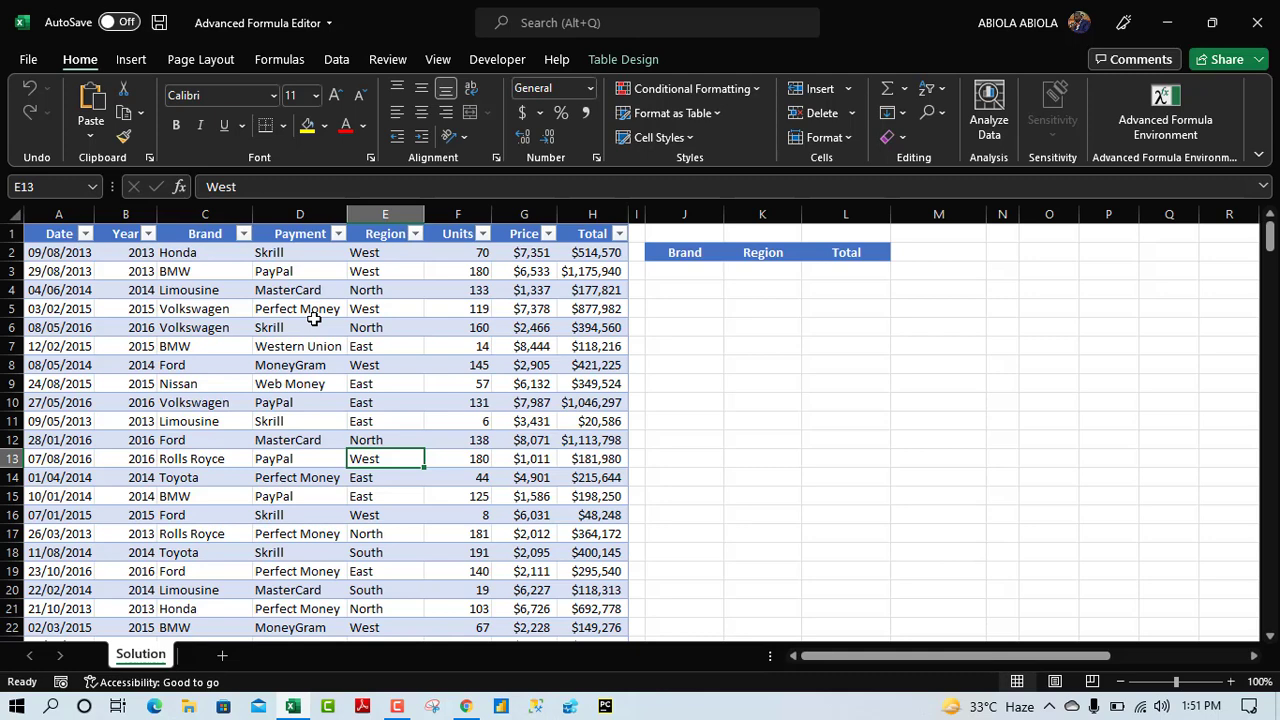
click(340, 346)
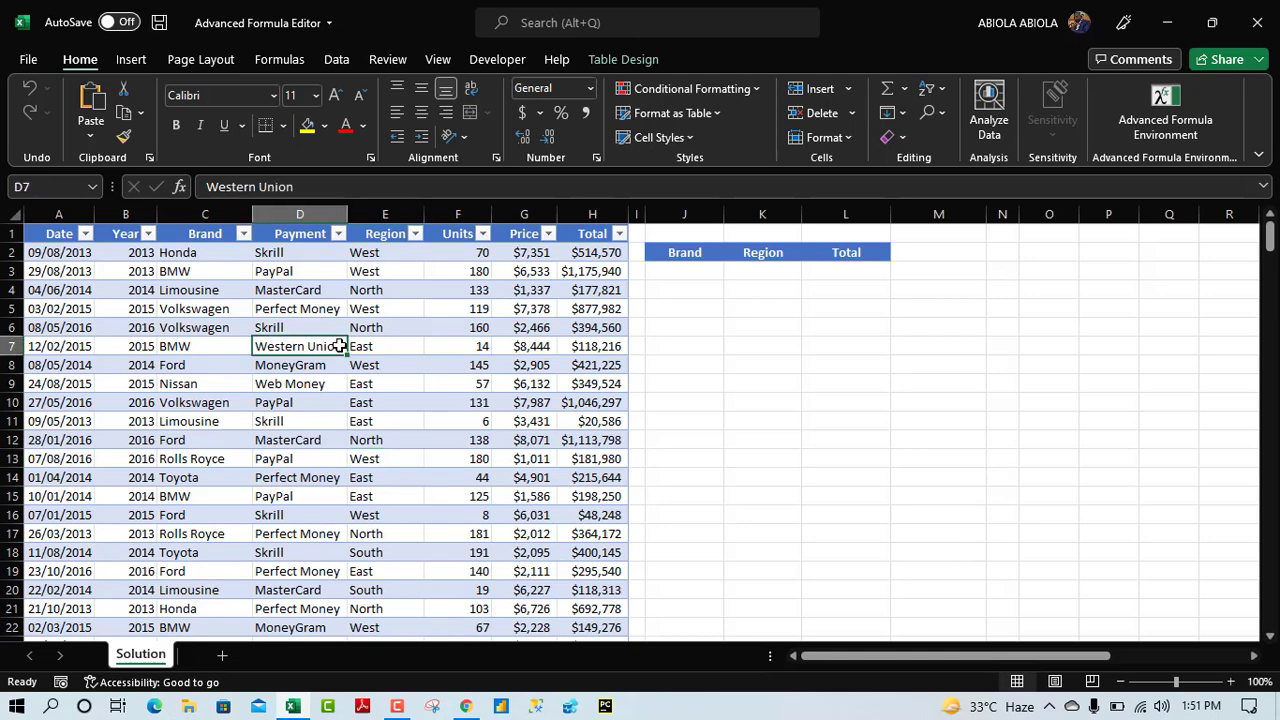
click(410, 387)
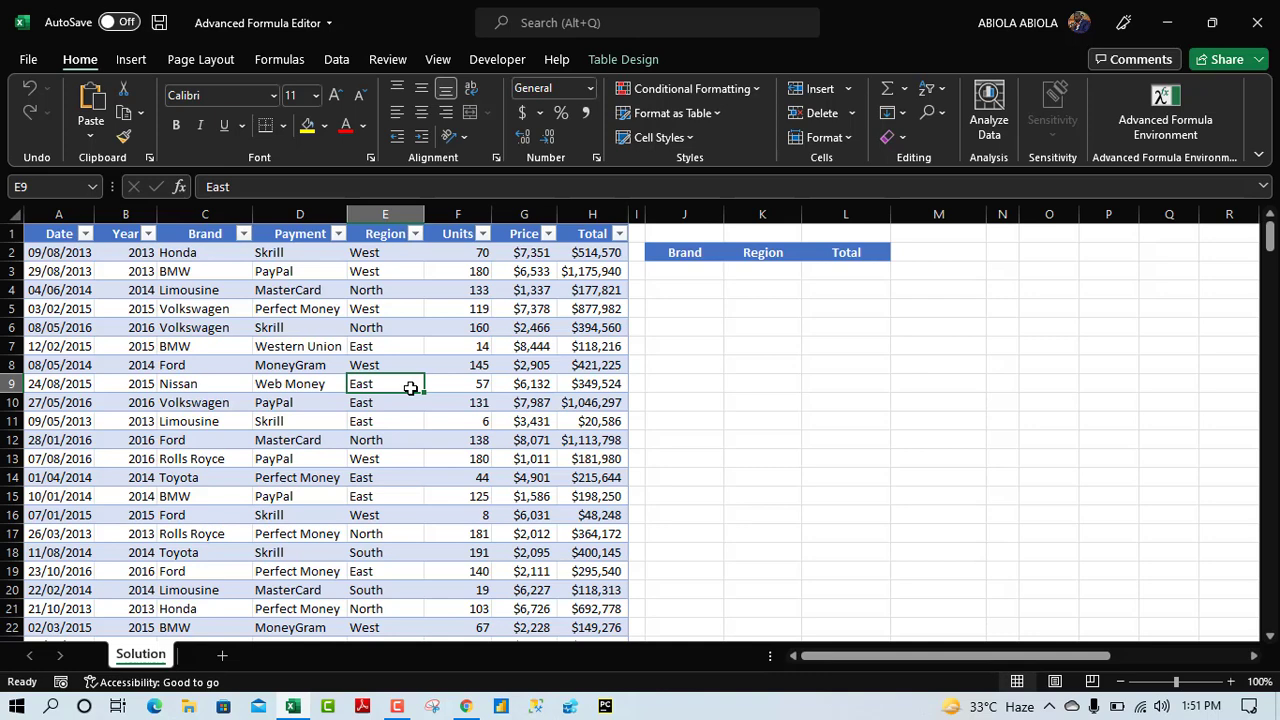
click(268, 378)
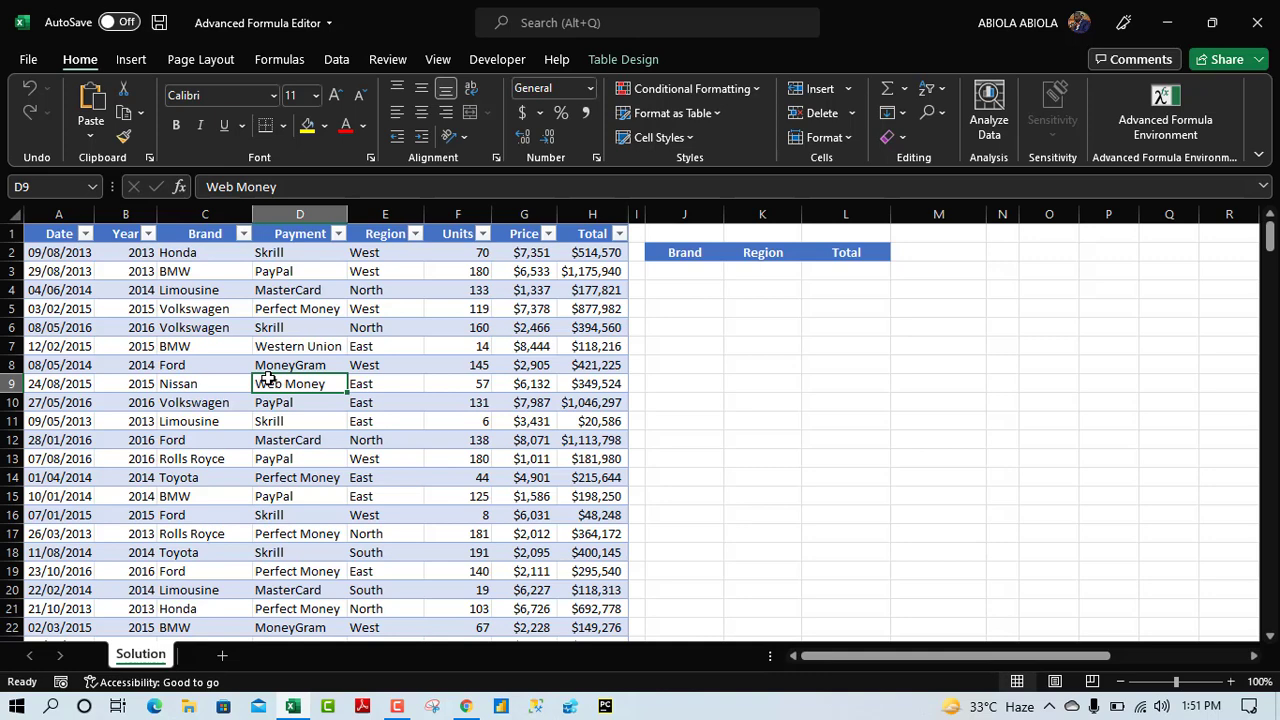
Search the Office Add-ins store for "advanced formula" and add the Advanced formula environment add-in.
click(135, 60)
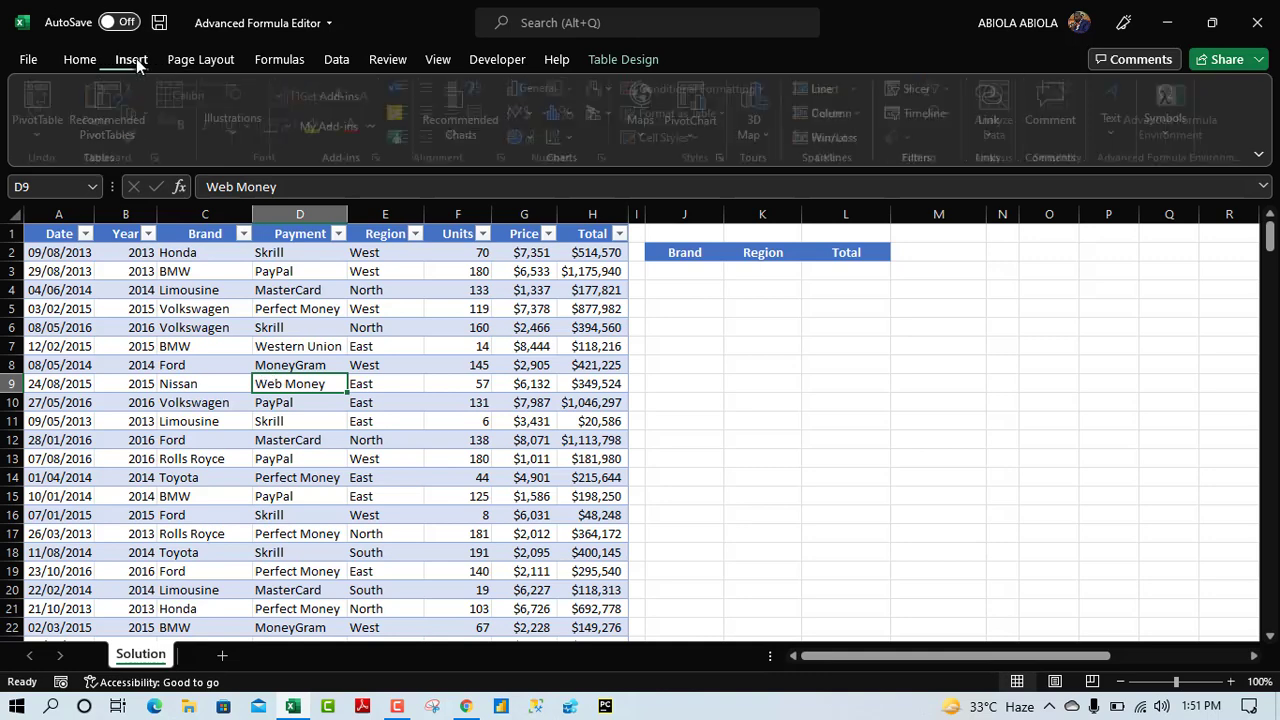
click(338, 102)
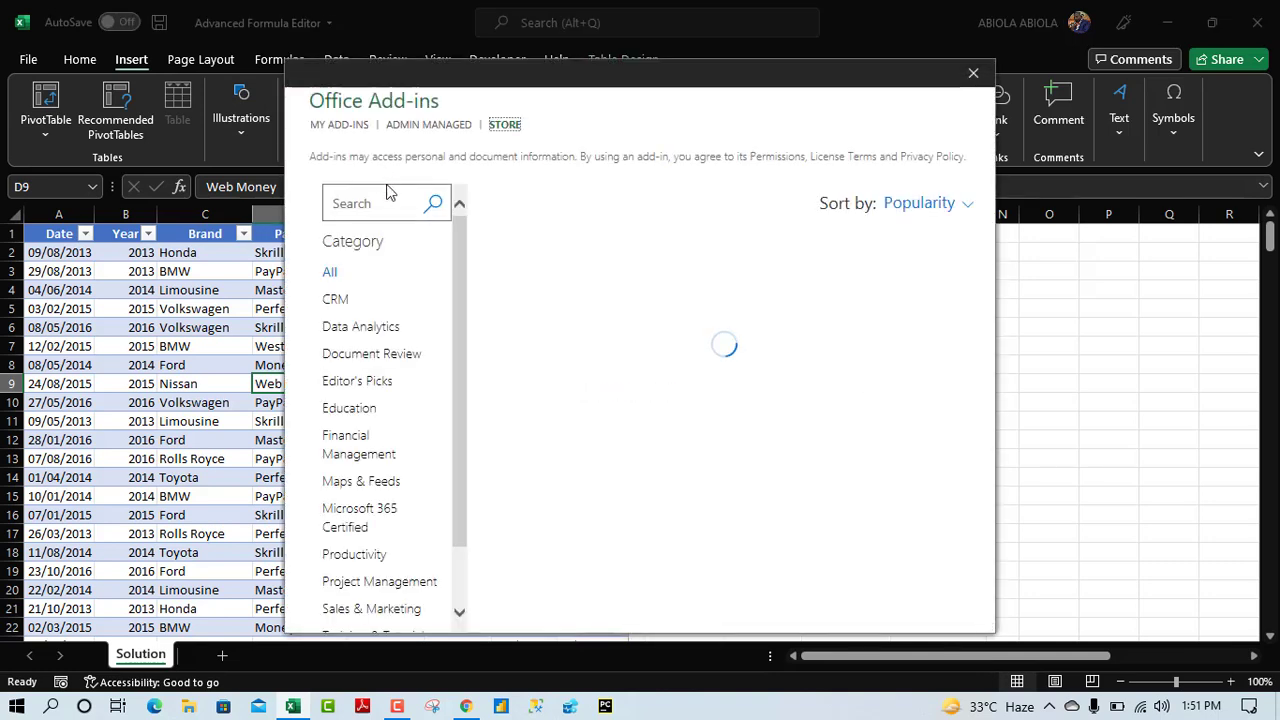
click(370, 204)
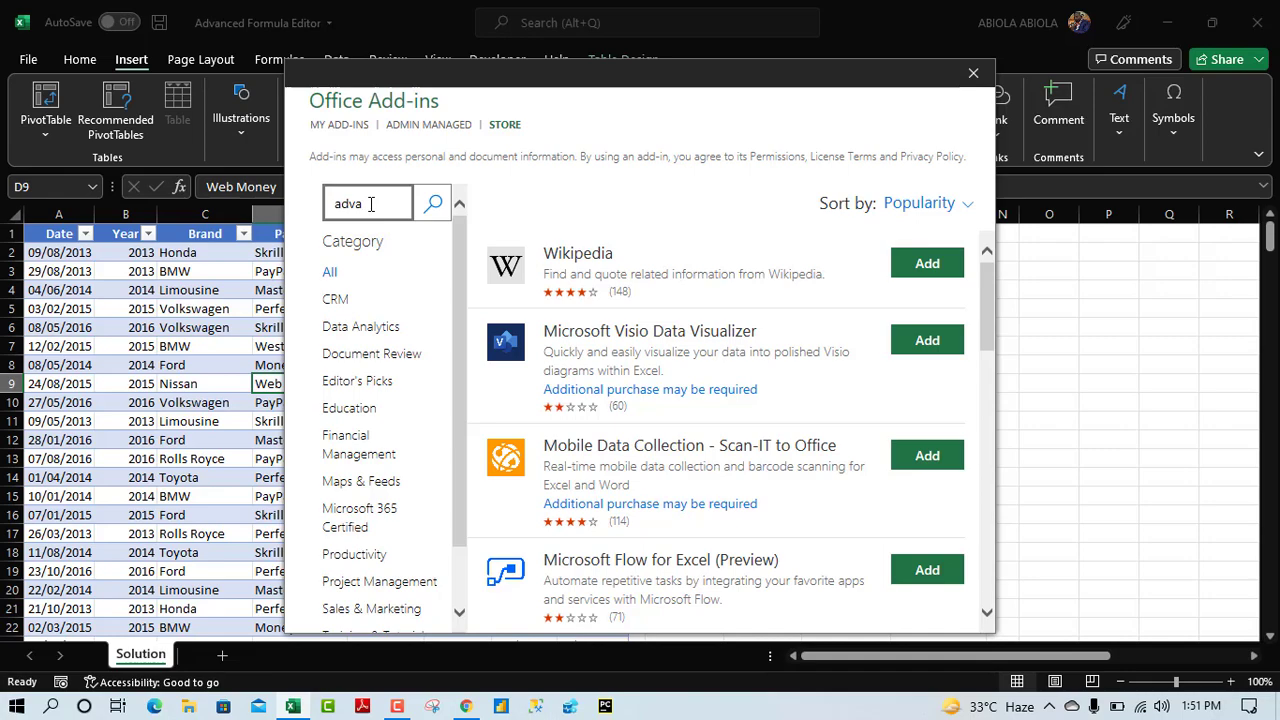
text(advanced formula)
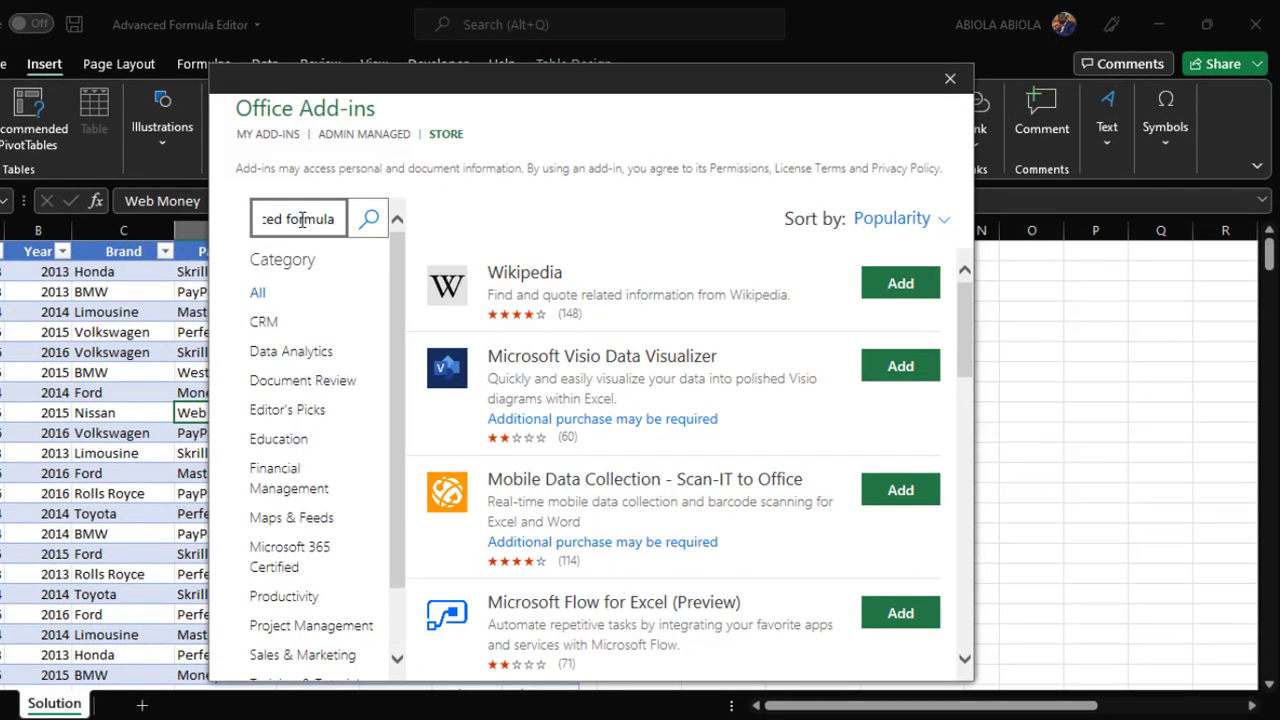
click(369, 219)
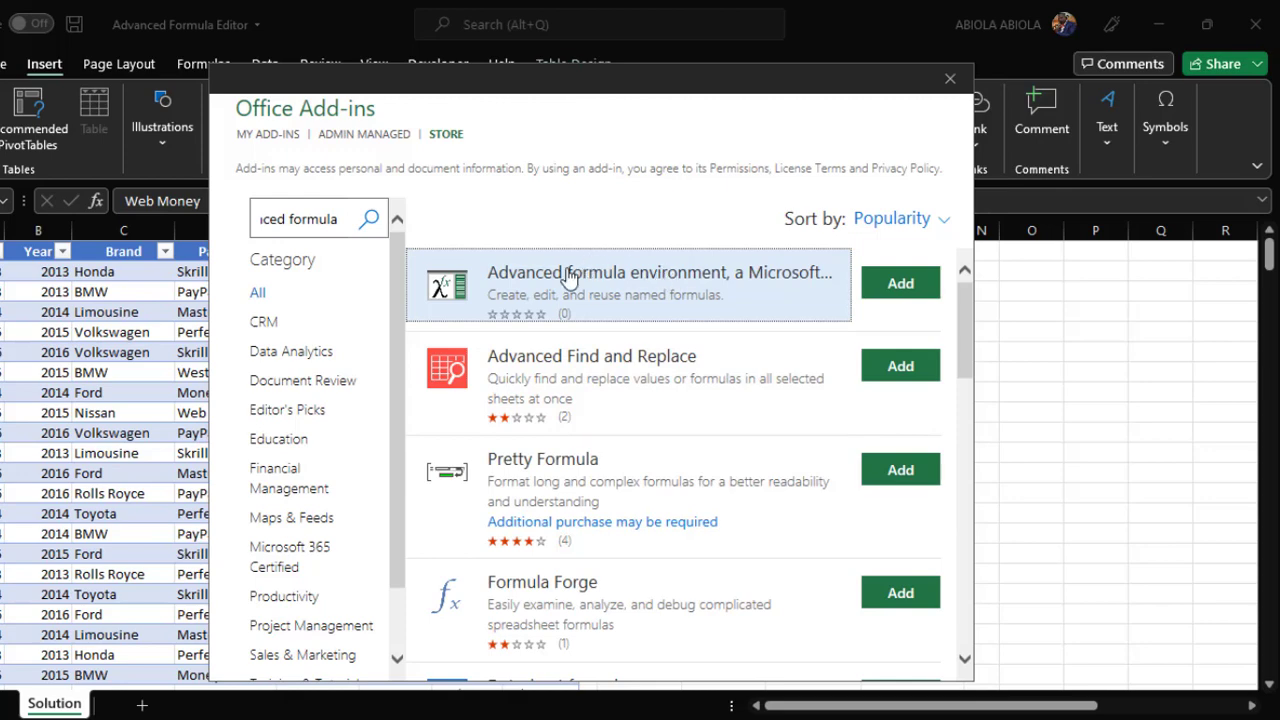
click(902, 285)
click(781, 443)
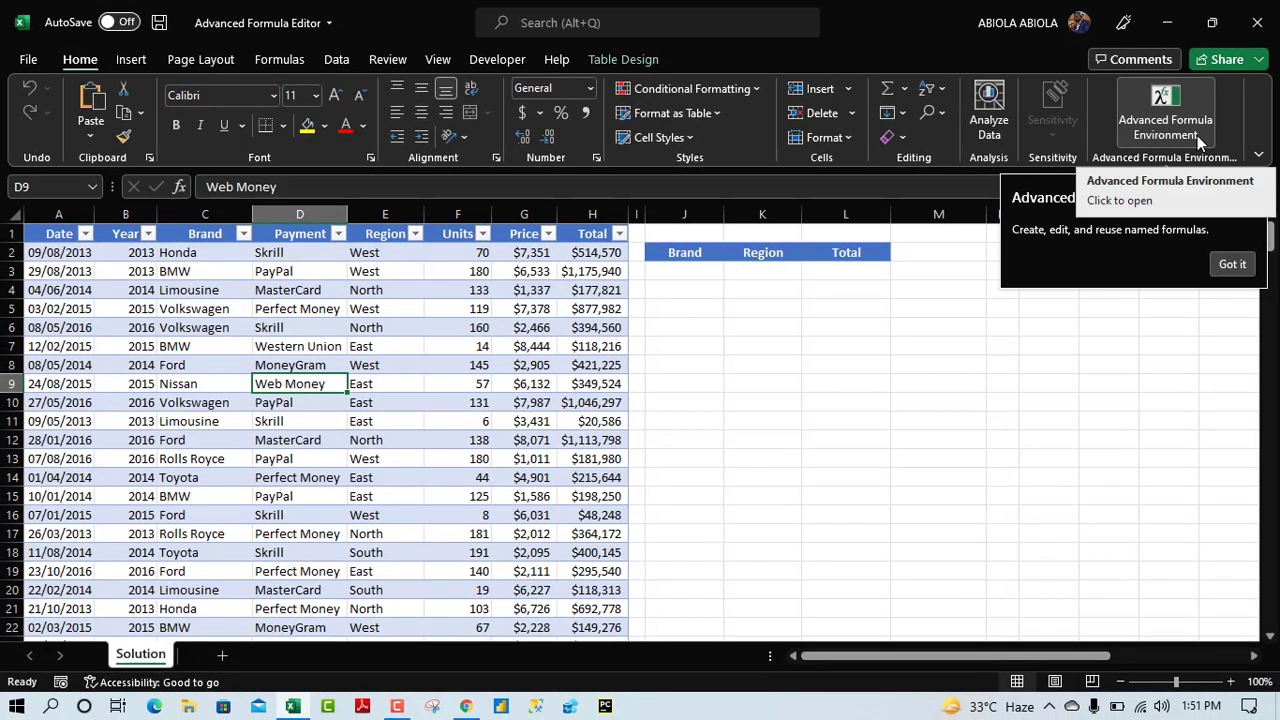
Open the Advanced Formula Environment, look over its import options without importing anything, and close it.
click(1170, 128)
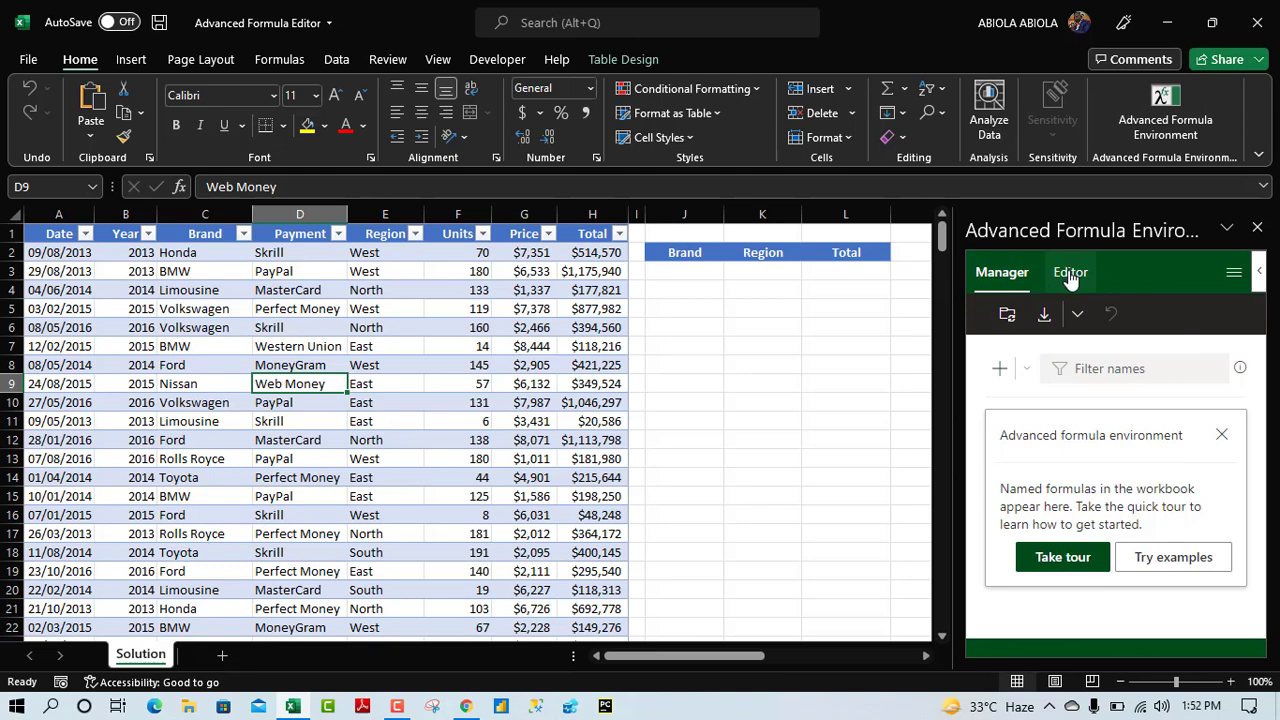
click(1047, 316)
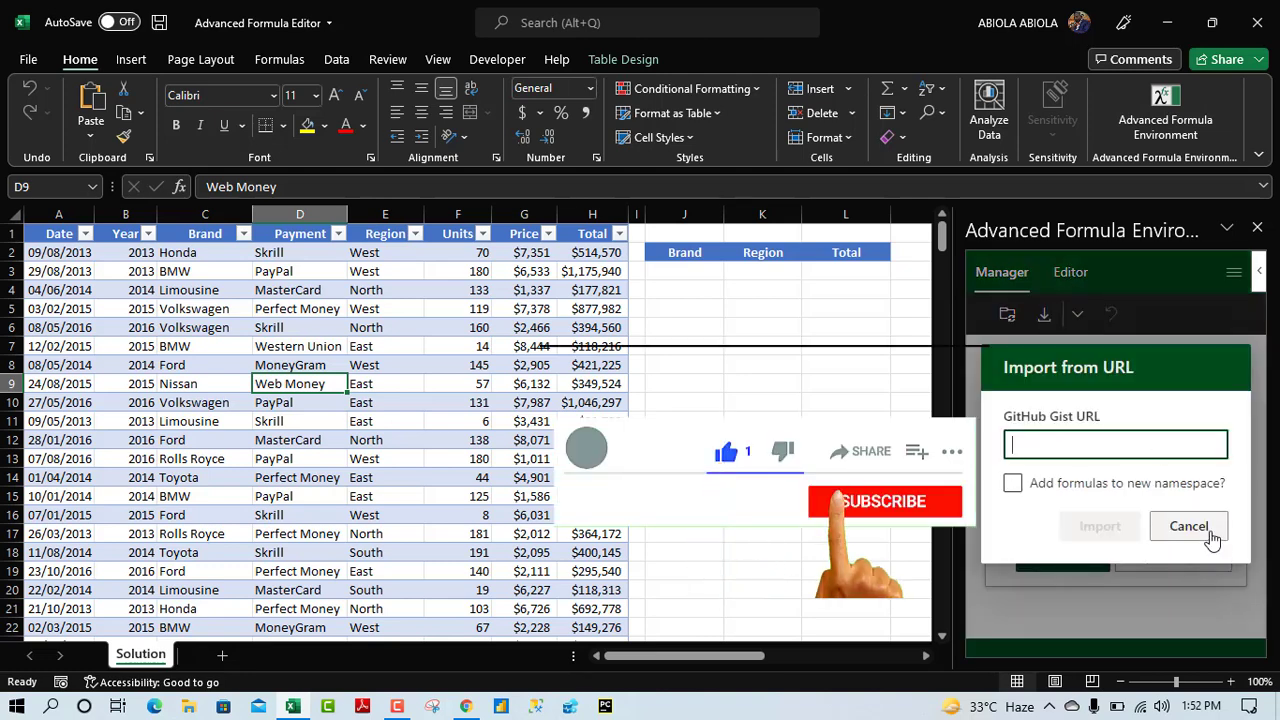
click(1188, 526)
click(1077, 314)
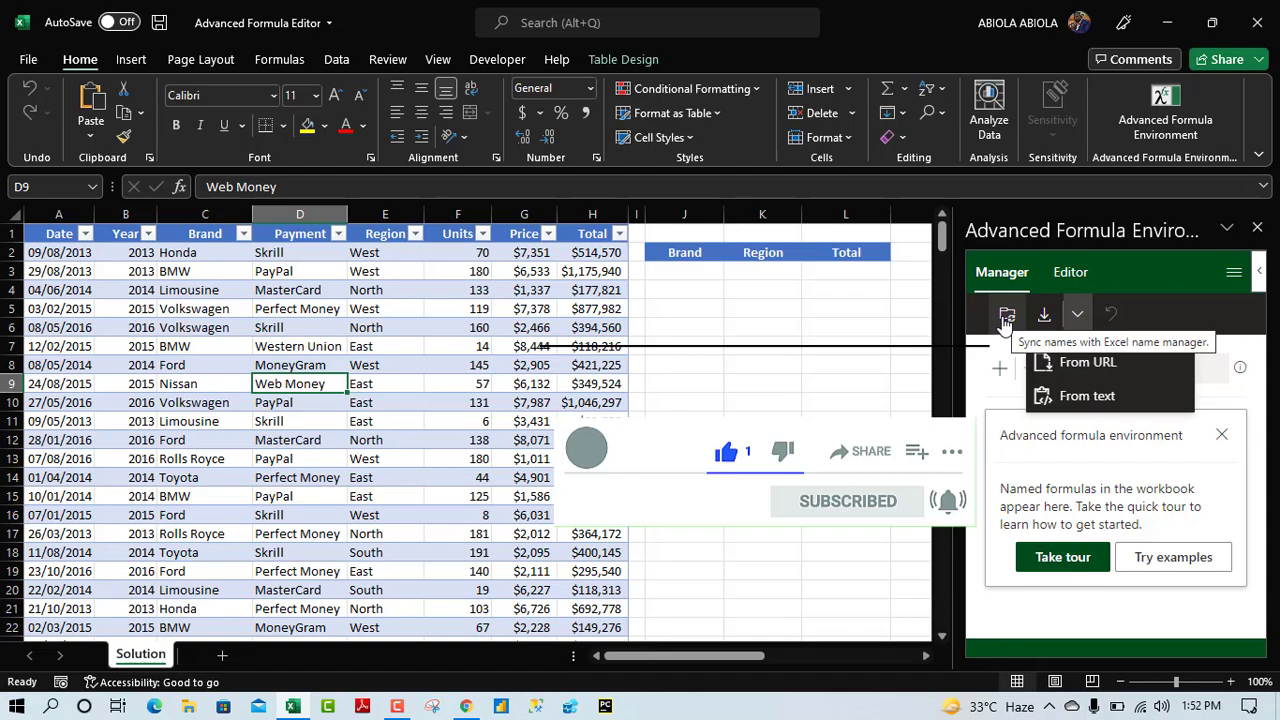
click(536, 312)
click(1257, 228)
click(448, 358)
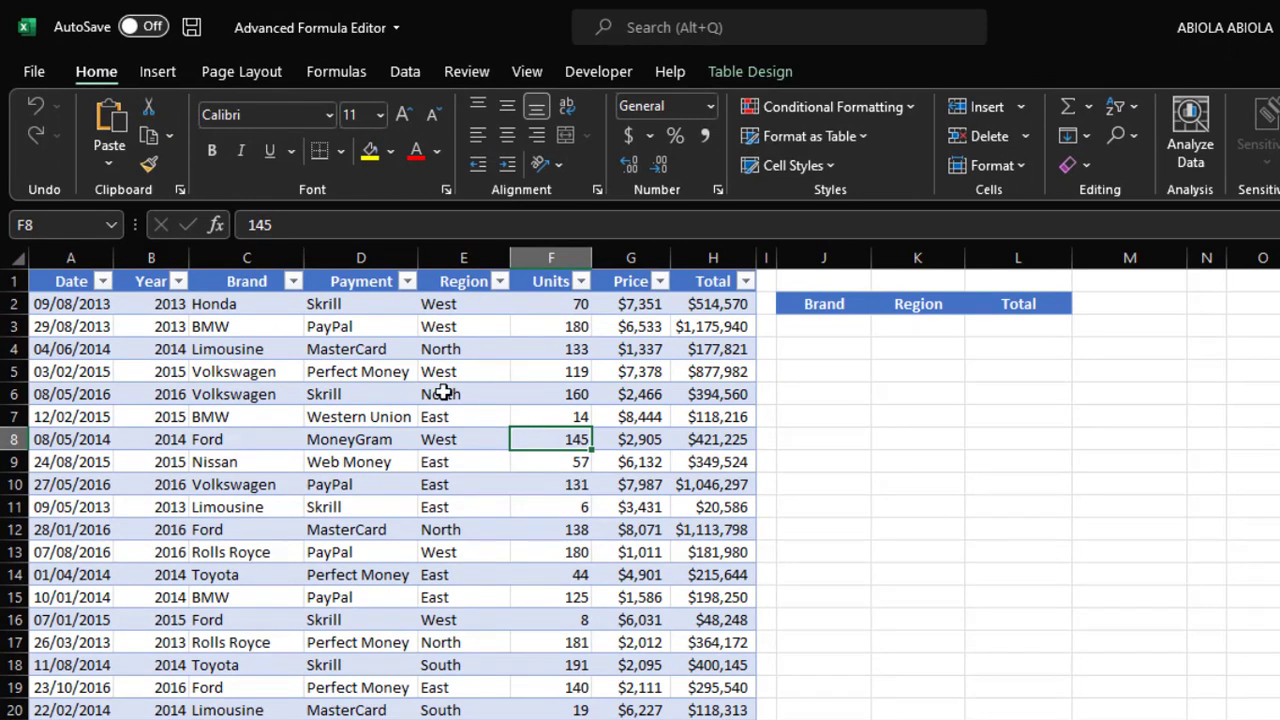
drag(831, 304, 1054, 298)
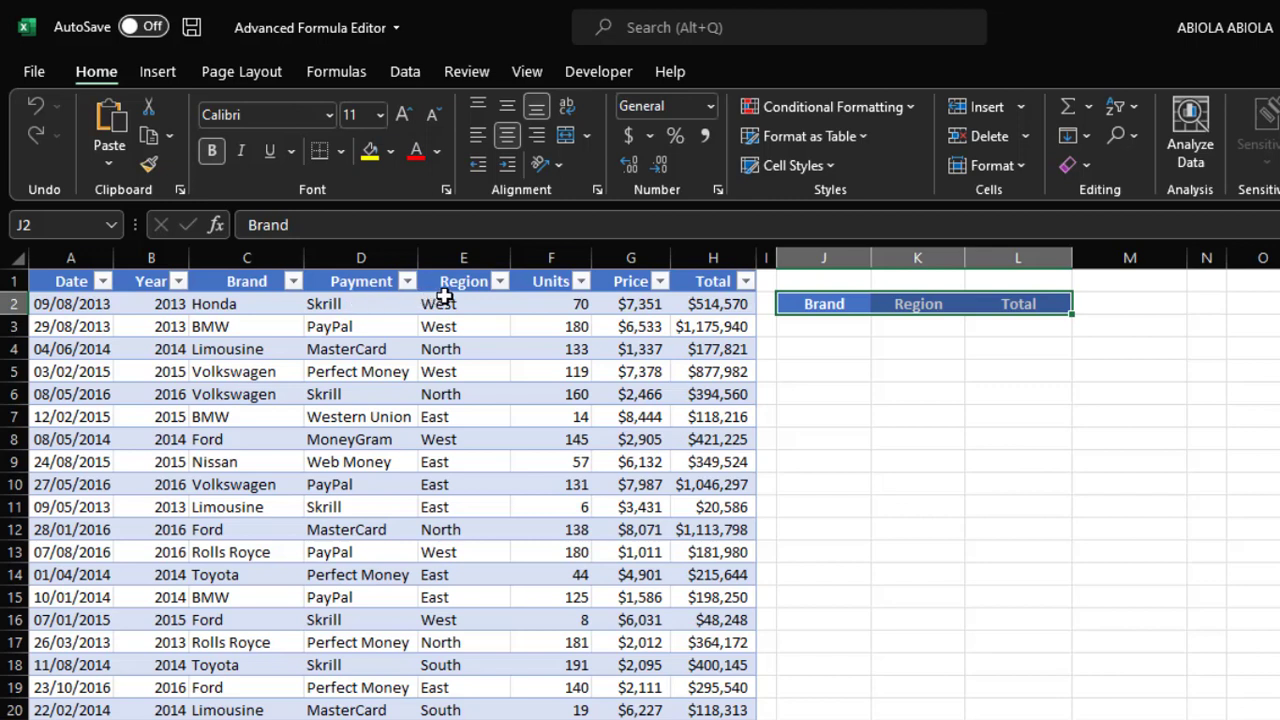
click(440, 303)
click(553, 304)
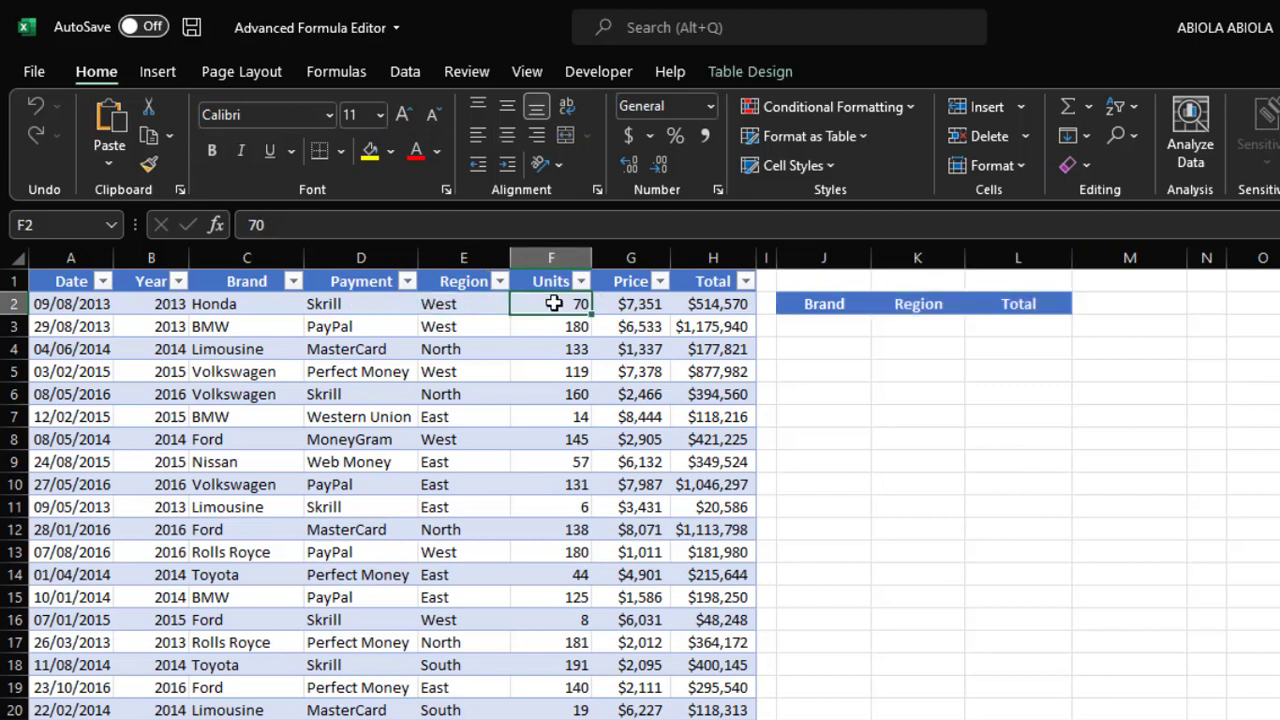
click(634, 302)
click(705, 302)
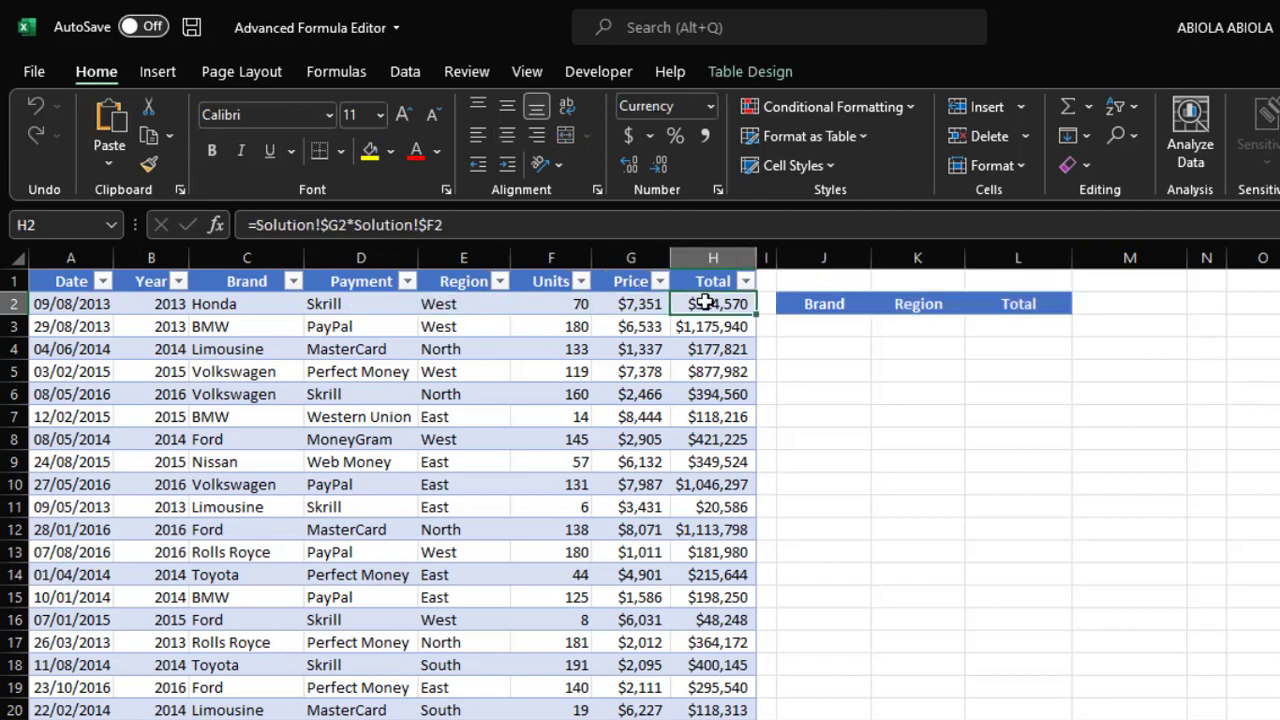
Start a FILTER formula in J3 on the Brand to Total columns of Table1 with the condition Year equals 2014.
click(813, 328)
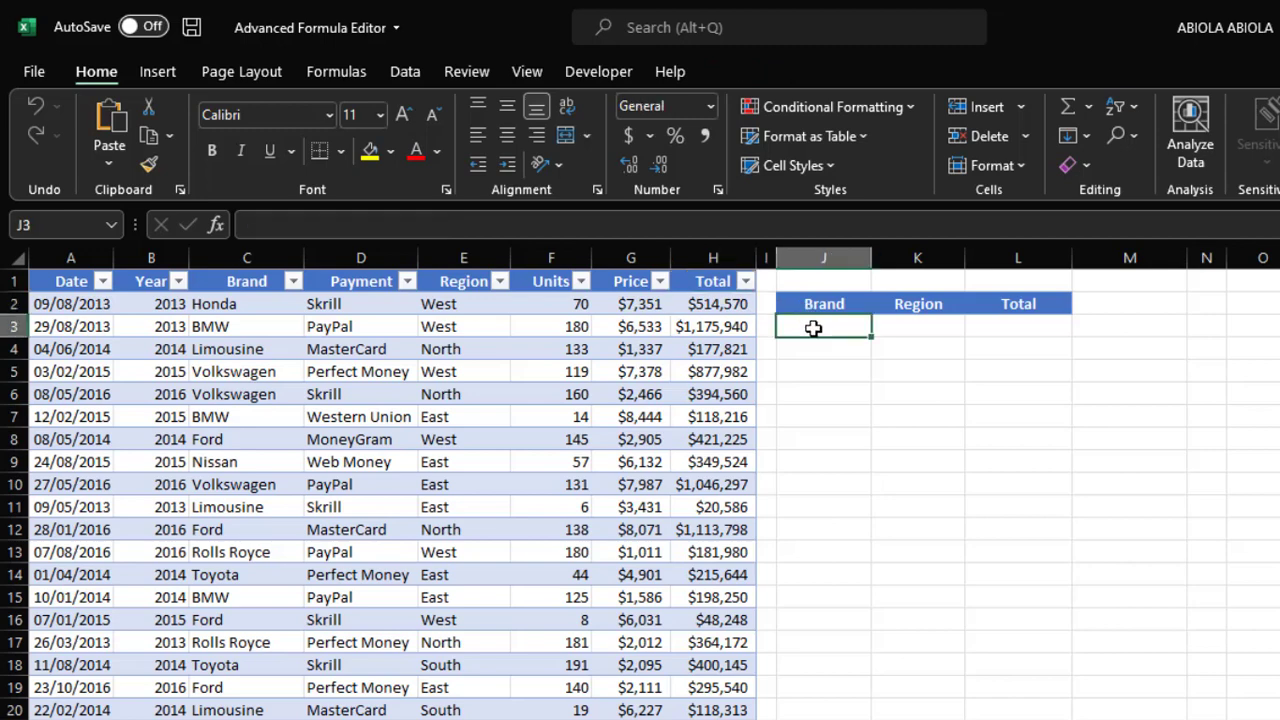
text(=filter)
key(Tab)
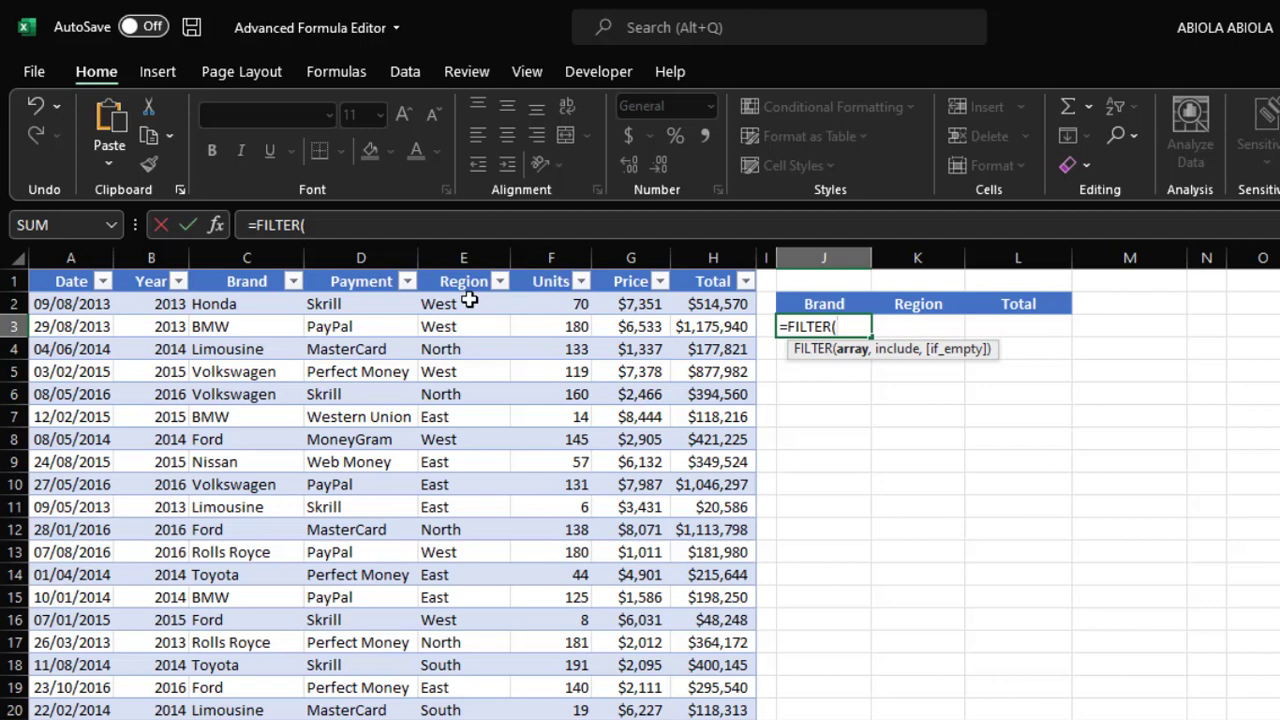
drag(240, 274, 691, 281)
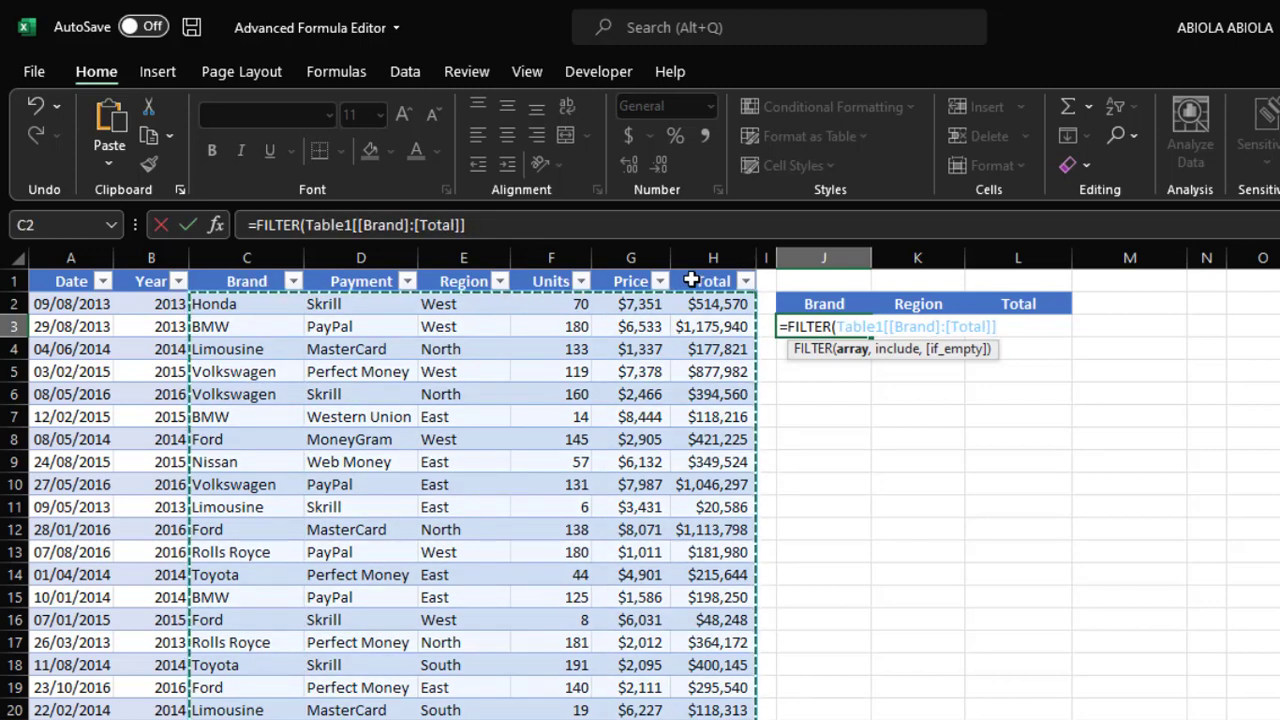
text(,)
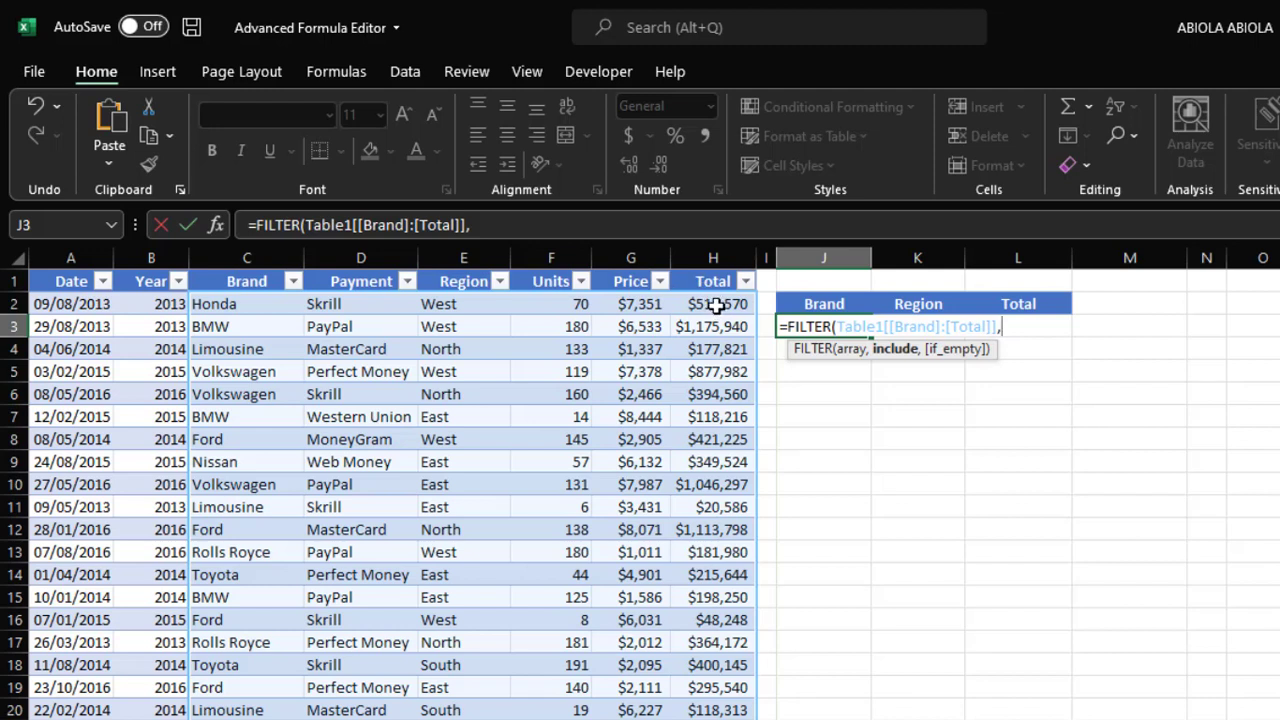
text(()
click(147, 275)
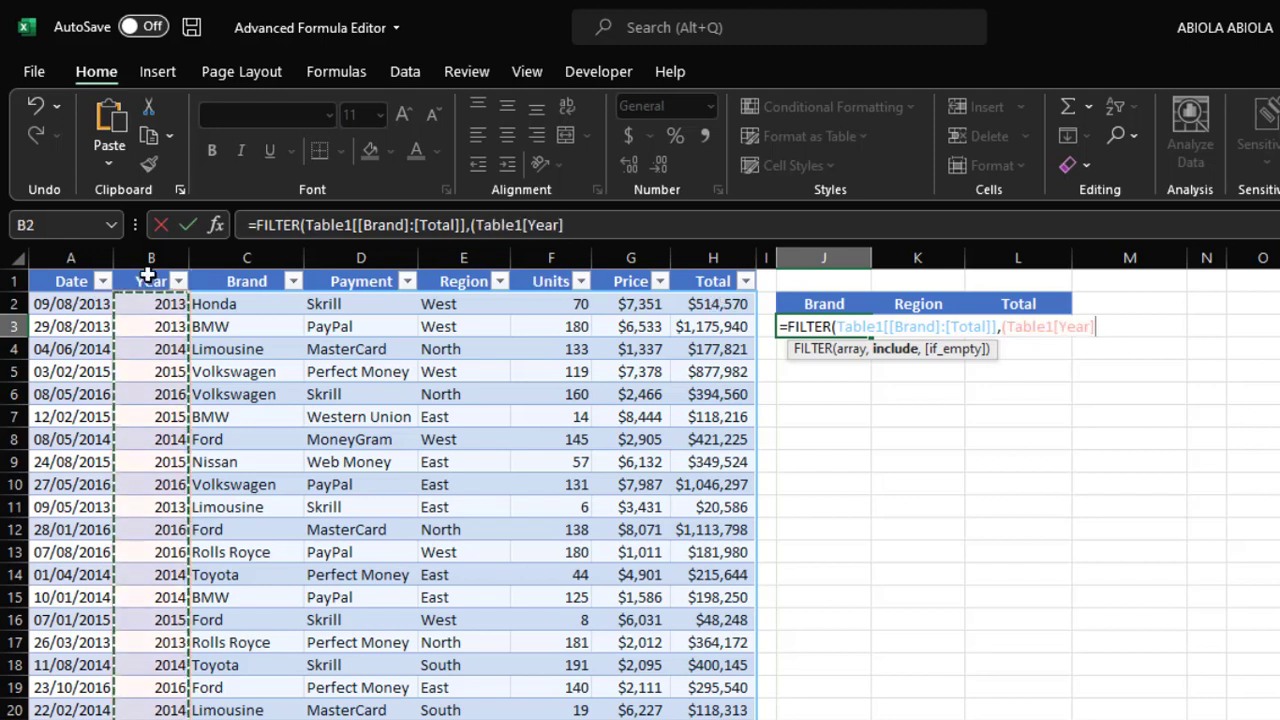
text(=2014)*)
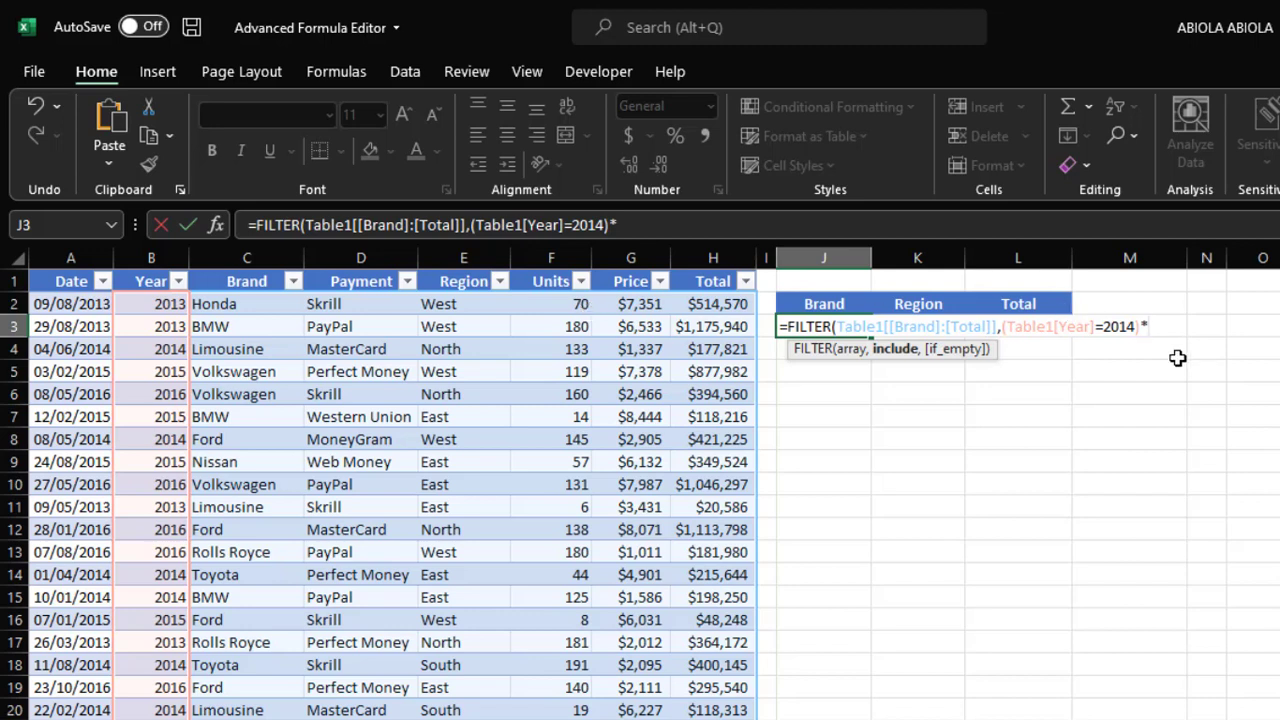
Add the condition Total >= 1000000, multiplied with the year condition, and enter the FILTER formula in J3.
text(()
click(711, 262)
text(>)
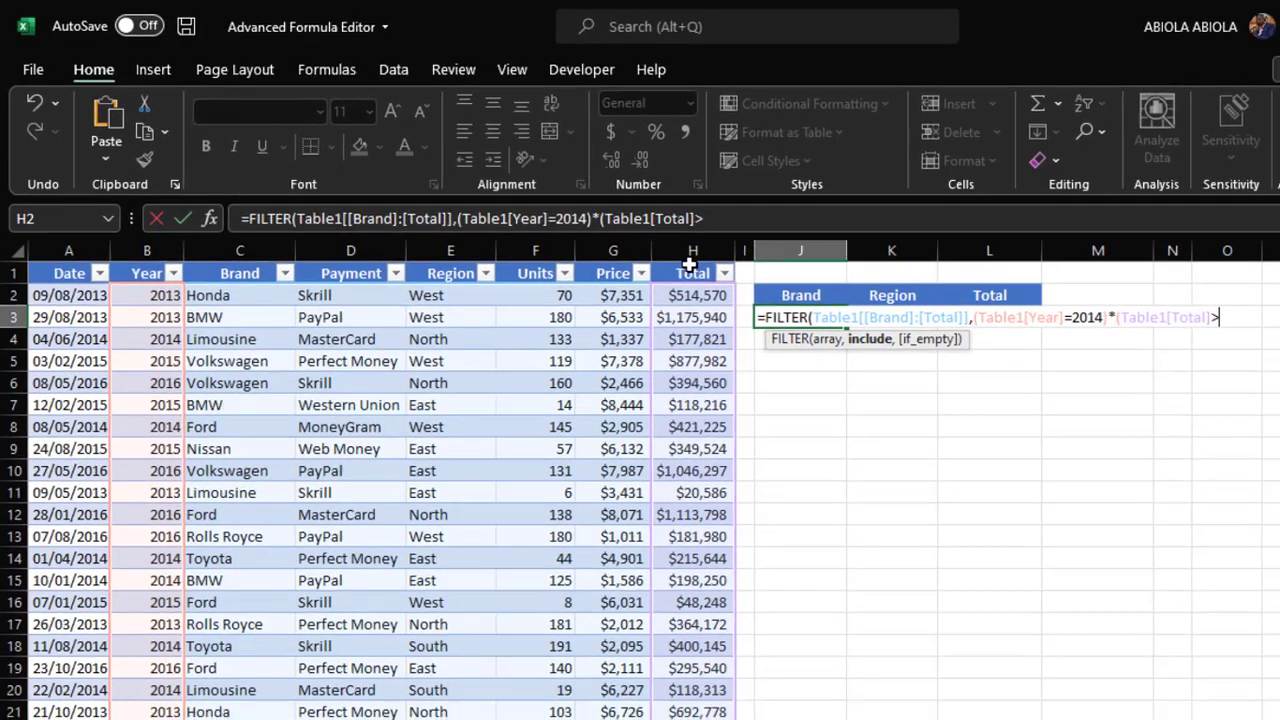
text(=1000)
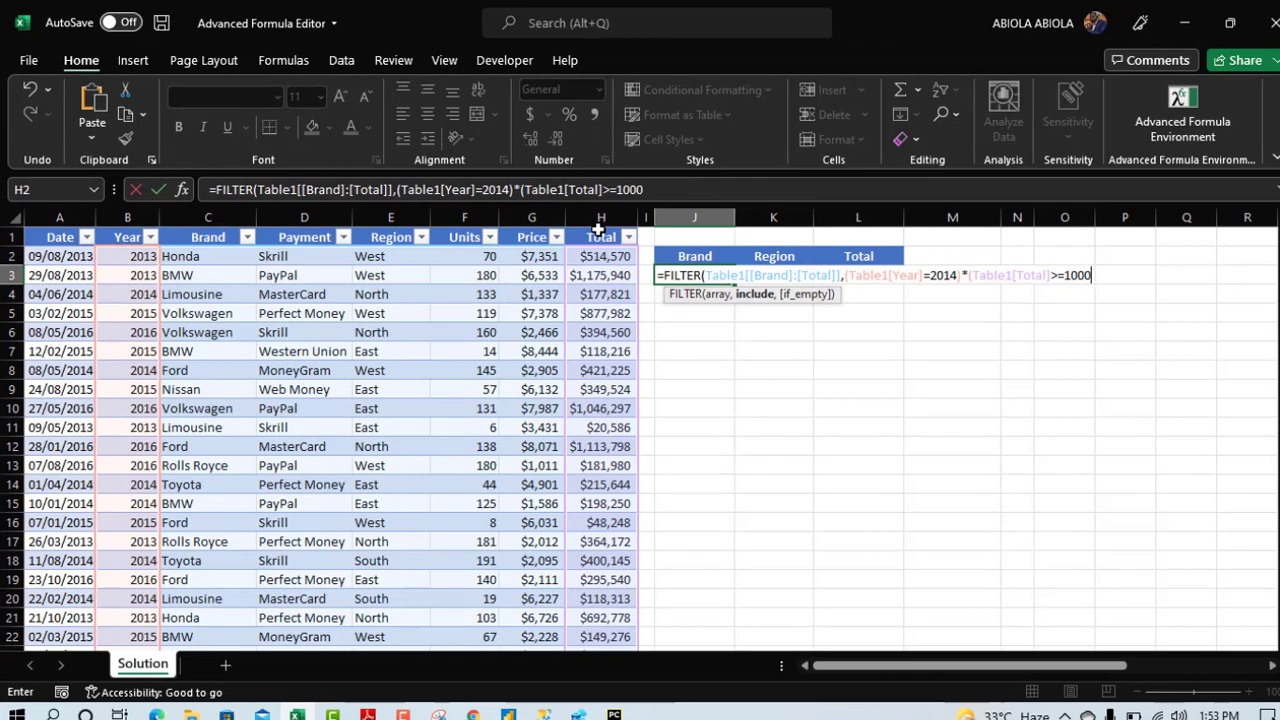
text(000)
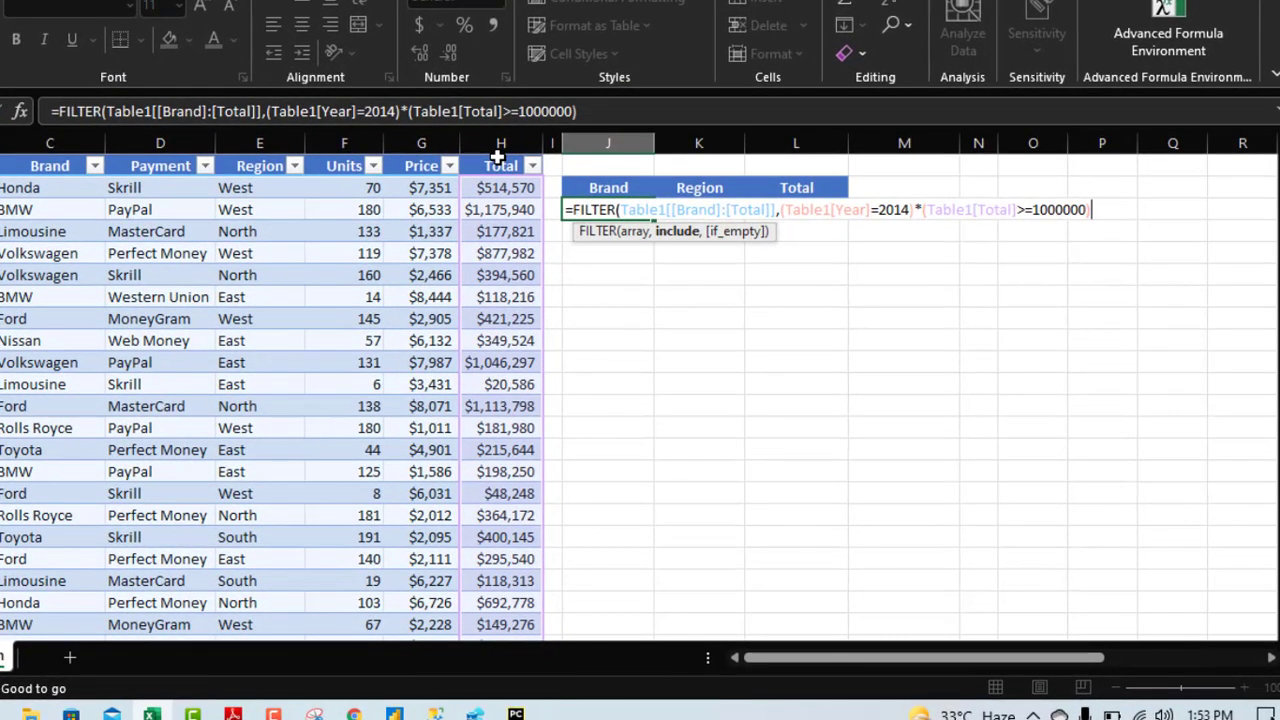
text())
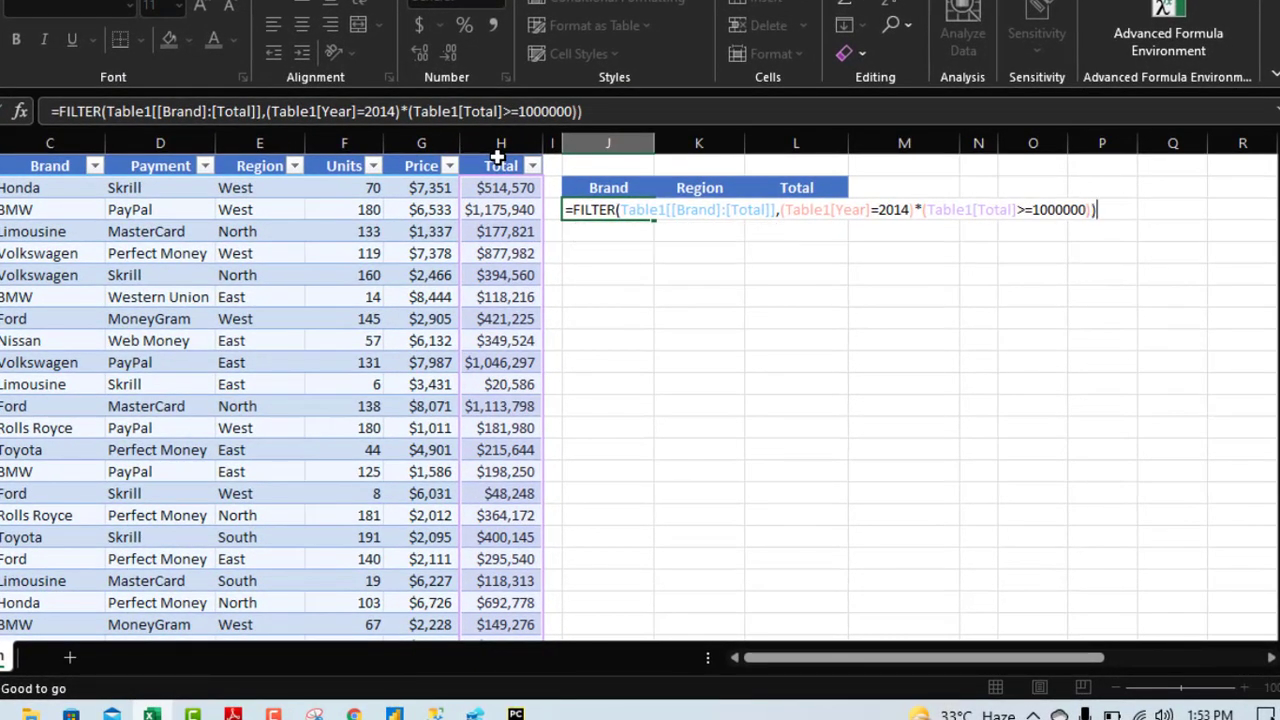
key(ctrl+Return)
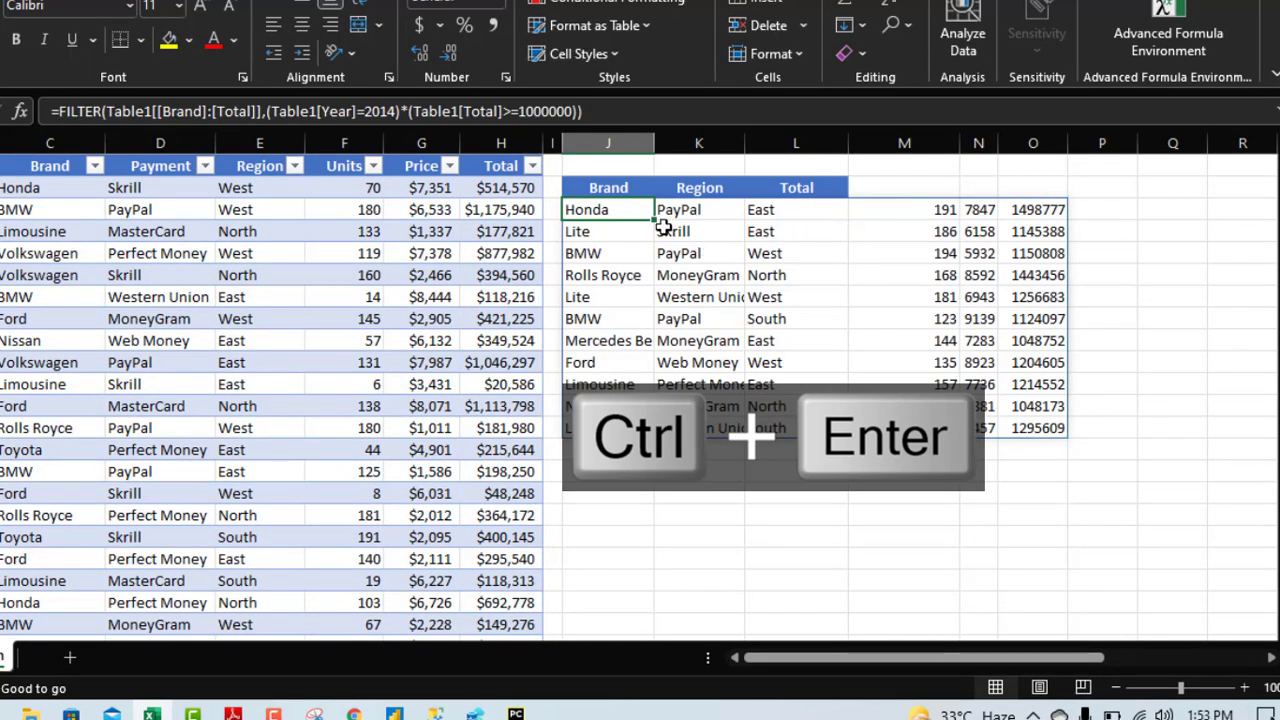
drag(684, 220, 694, 420)
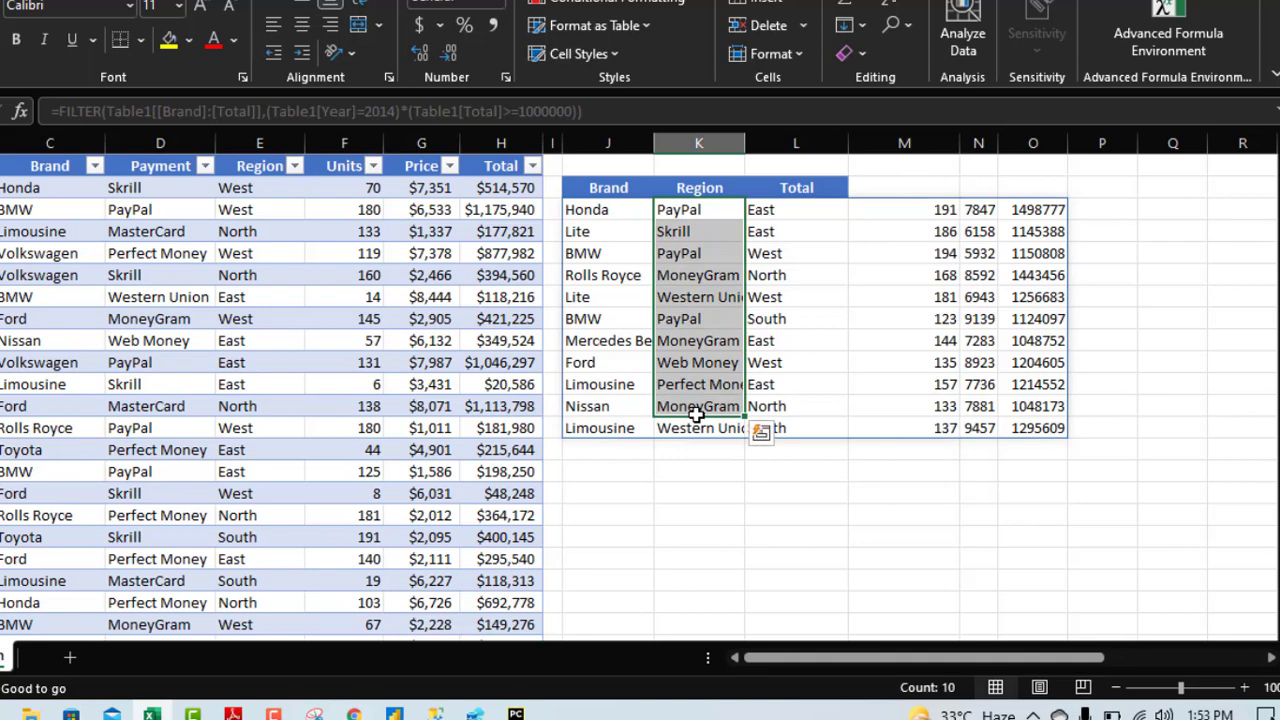
drag(885, 248, 900, 362)
drag(975, 218, 977, 340)
Wrap the J3 formula in an outer FILTER that takes the existing FILTER as its array.
click(620, 210)
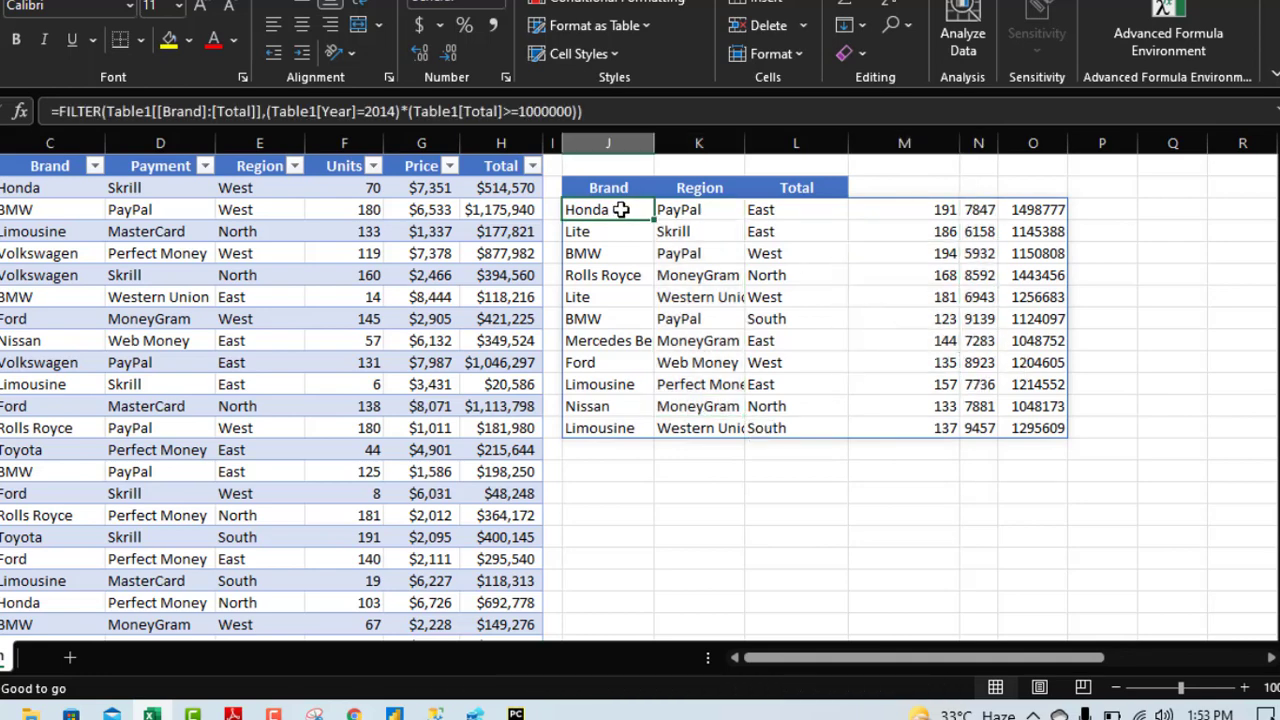
key(F2)
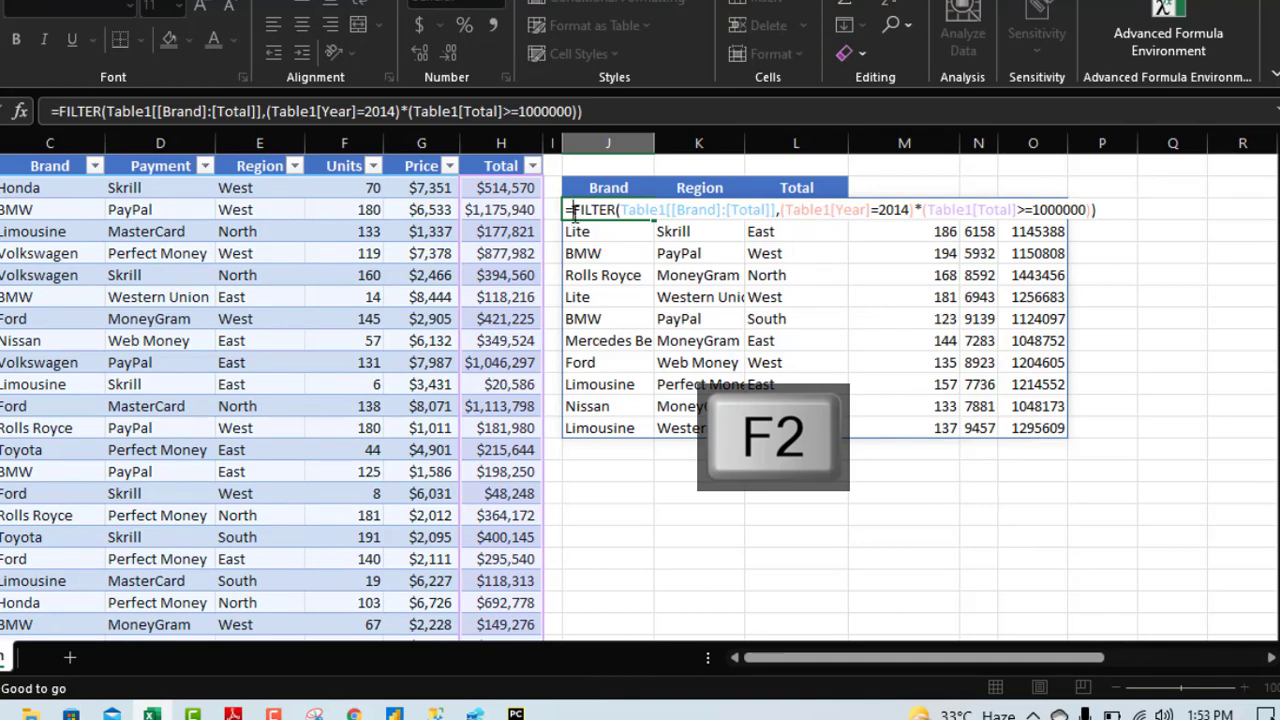
click(574, 211)
text(FILTER()
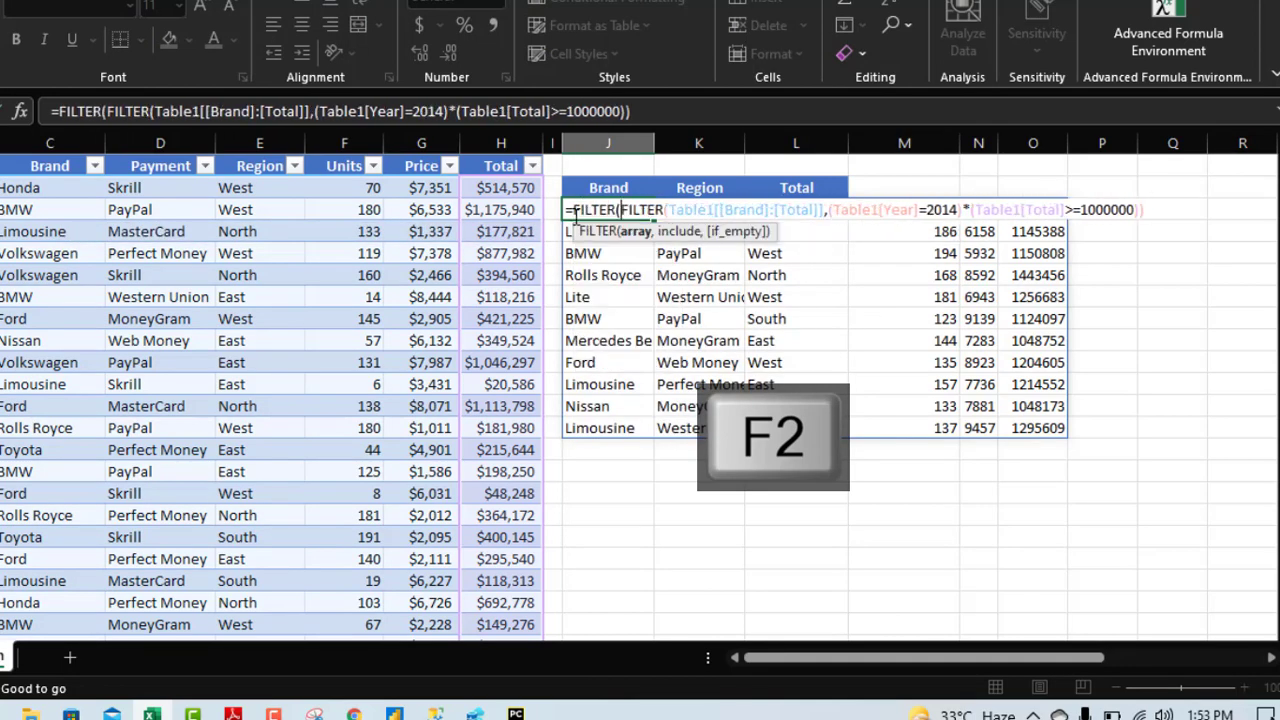
click(634, 234)
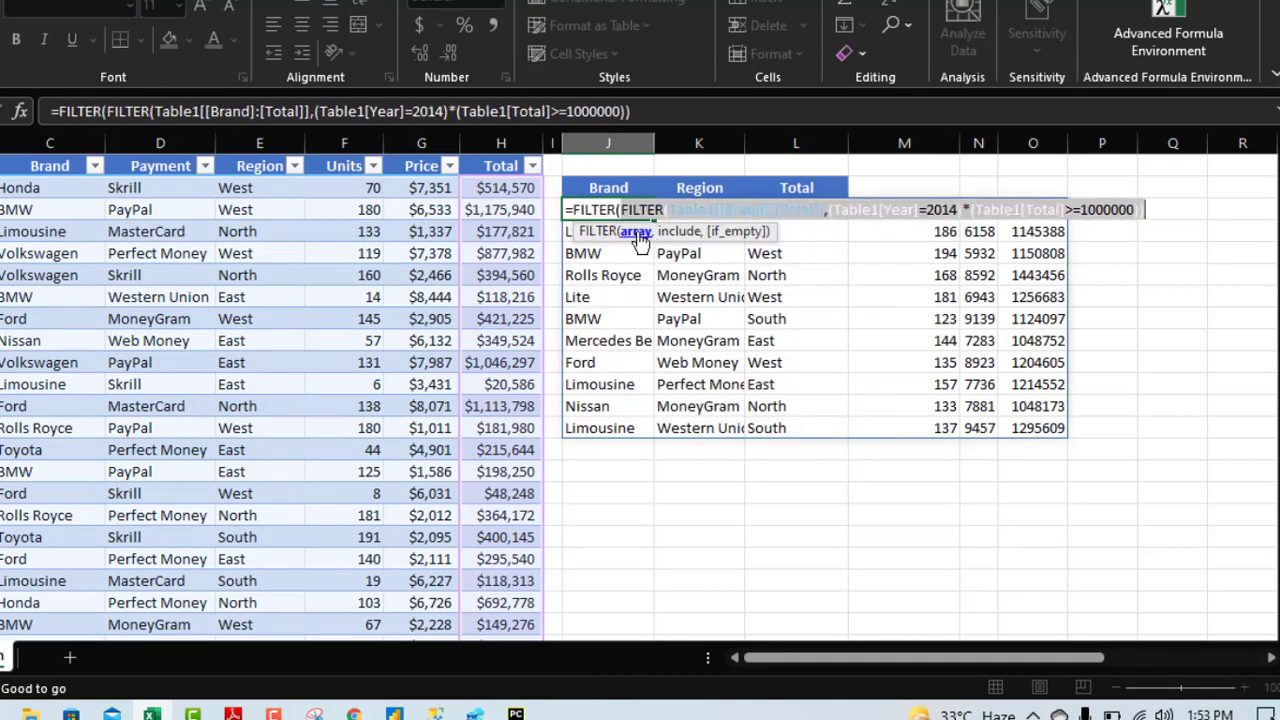
click(1155, 210)
text(,)
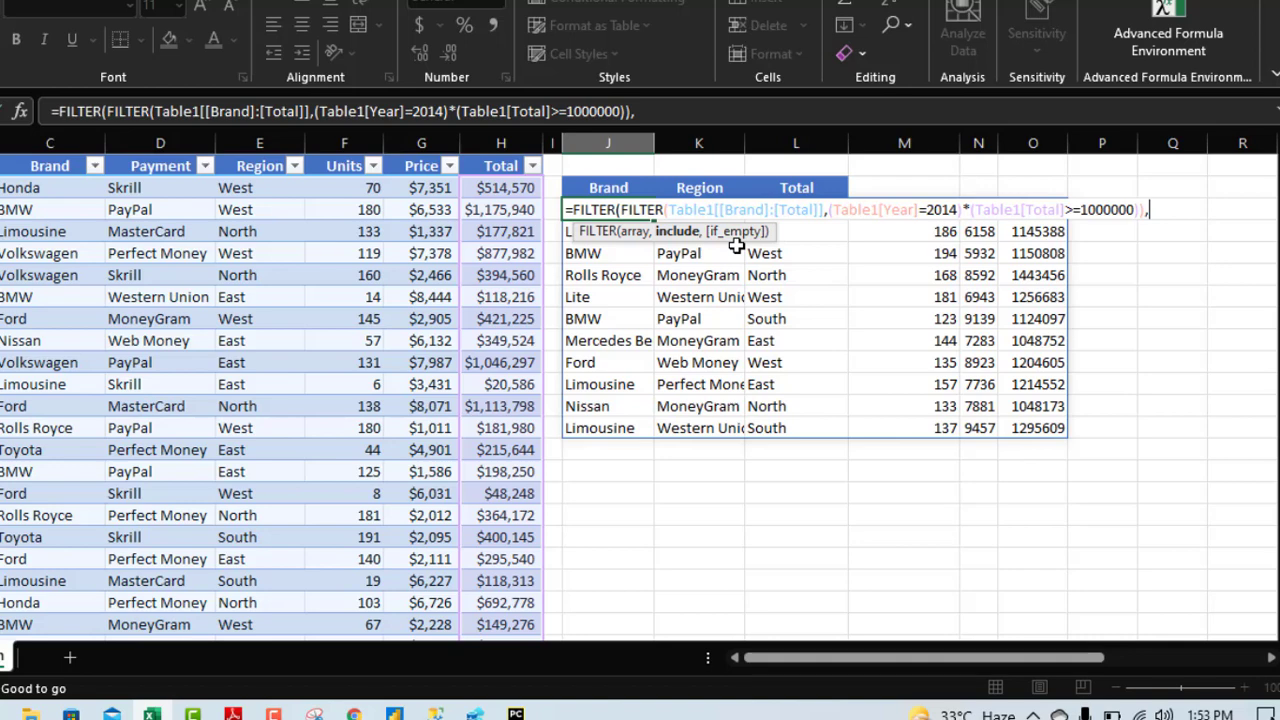
Give the outer FILTER the include array {1,0,1,0,0,1} to keep Brand, Region and Total, and enter the formula.
text({)
text(1,)
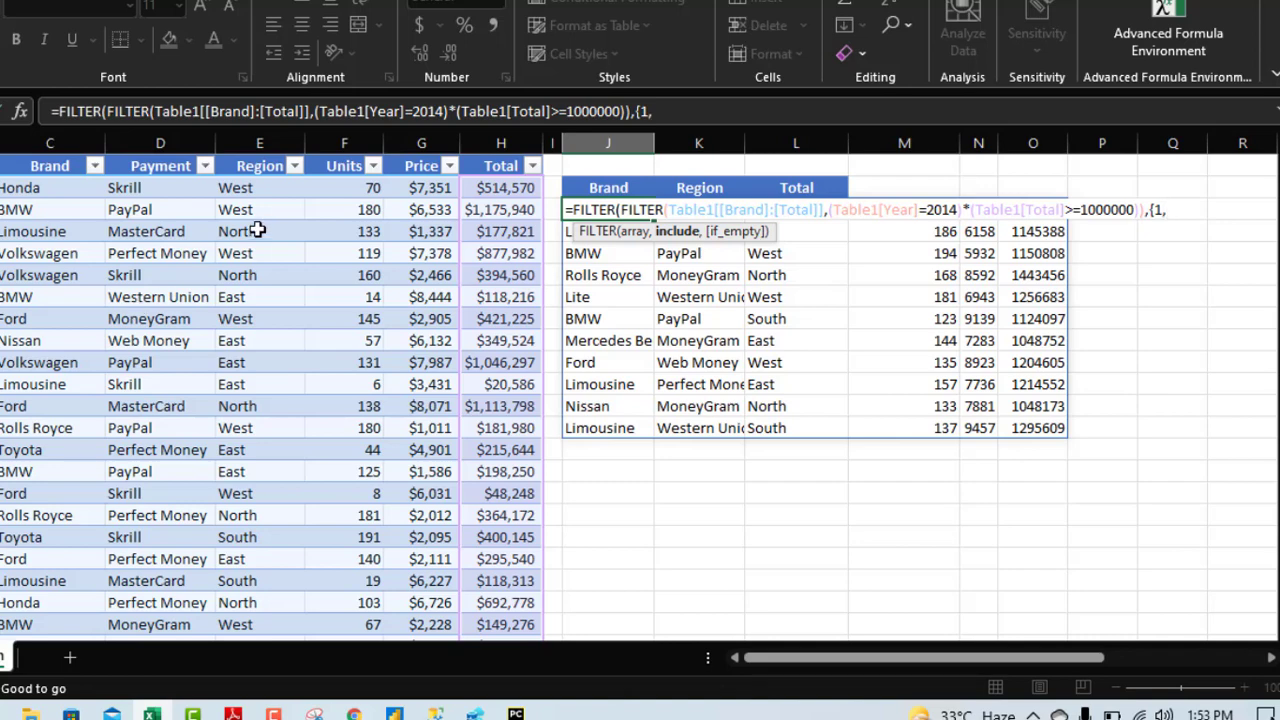
text(0,1,)
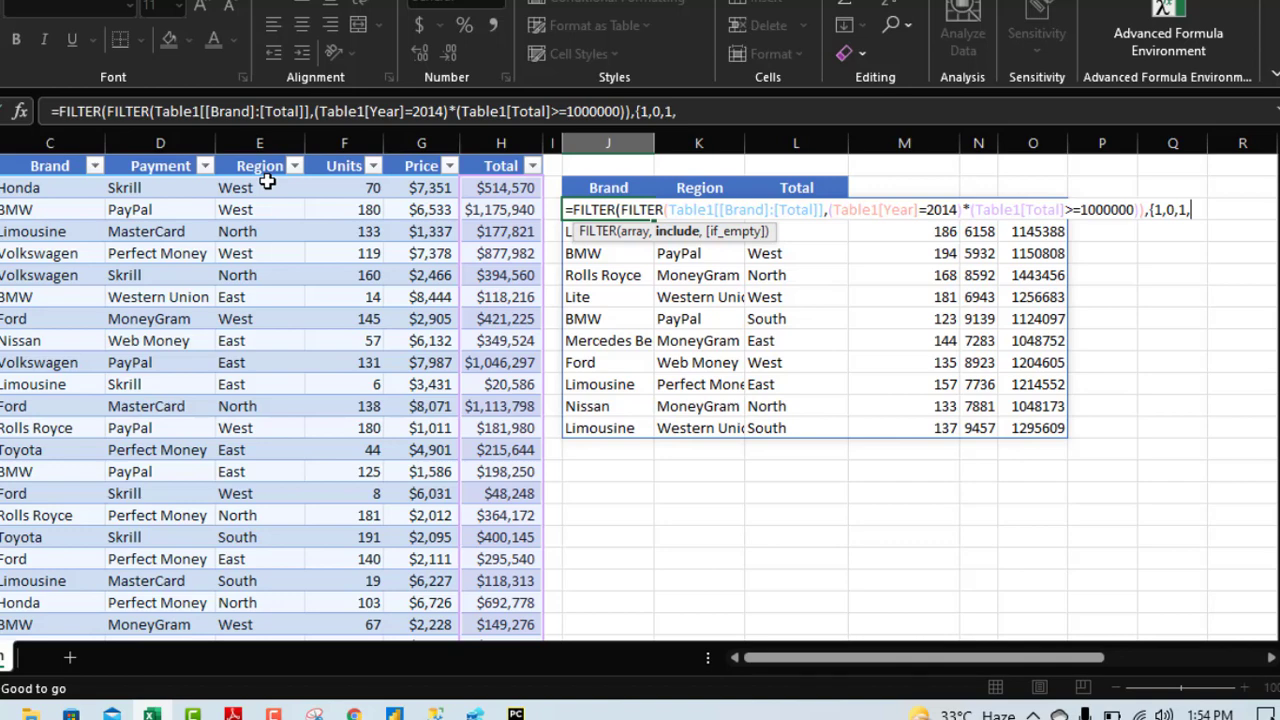
text(0,0)
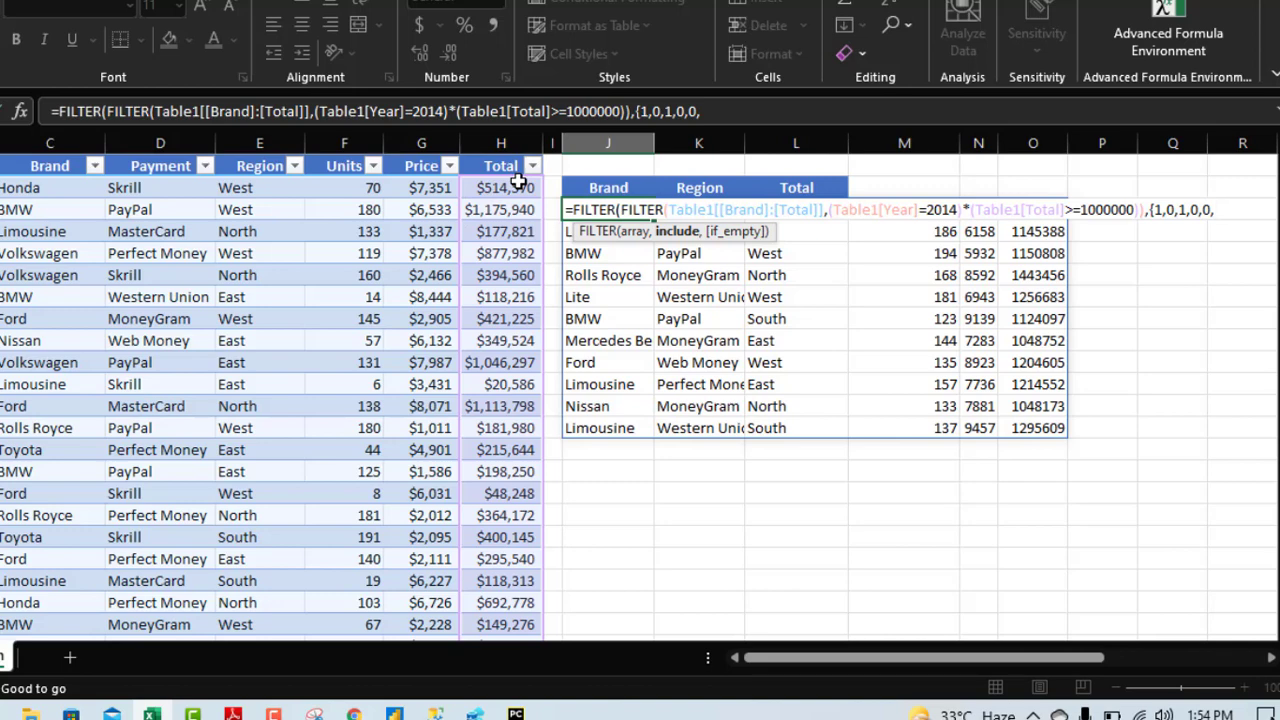
text(,1}))
key(ctrl+Return)
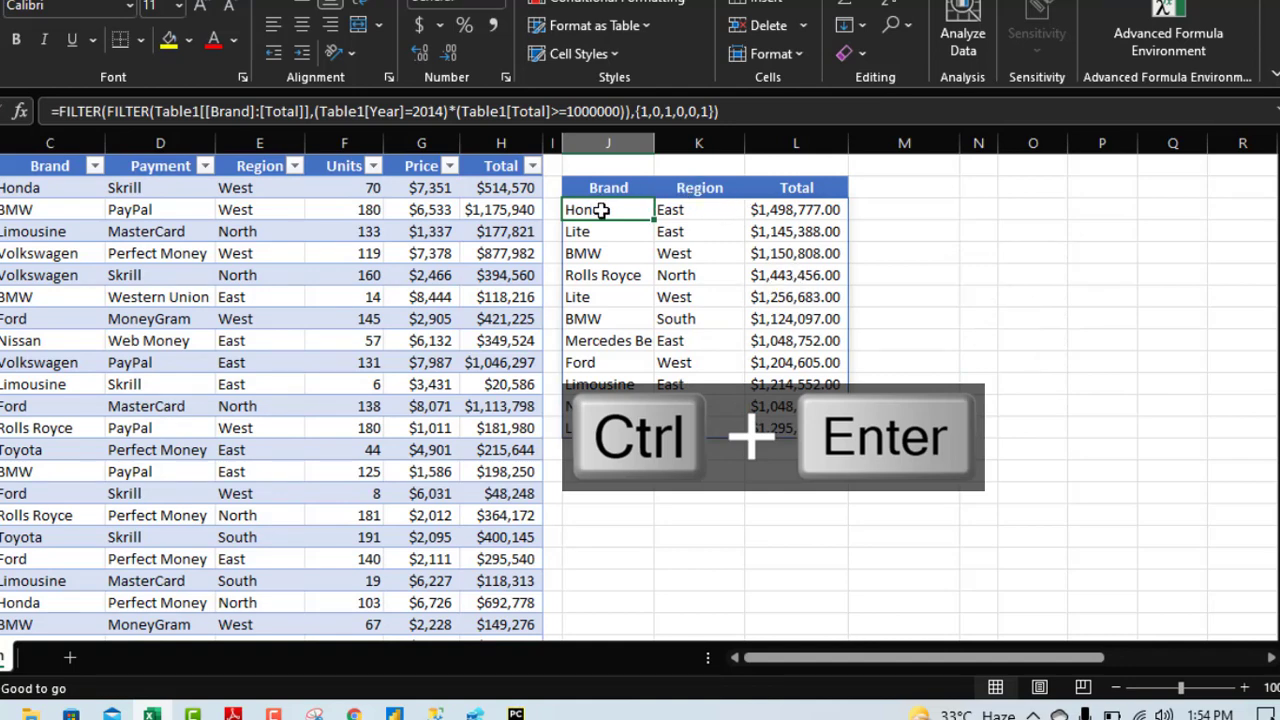
Wrap the J3 formula in a SORT function that takes the whole nested FILTER as its array.
key(F2)
key(Home)
key(Right)
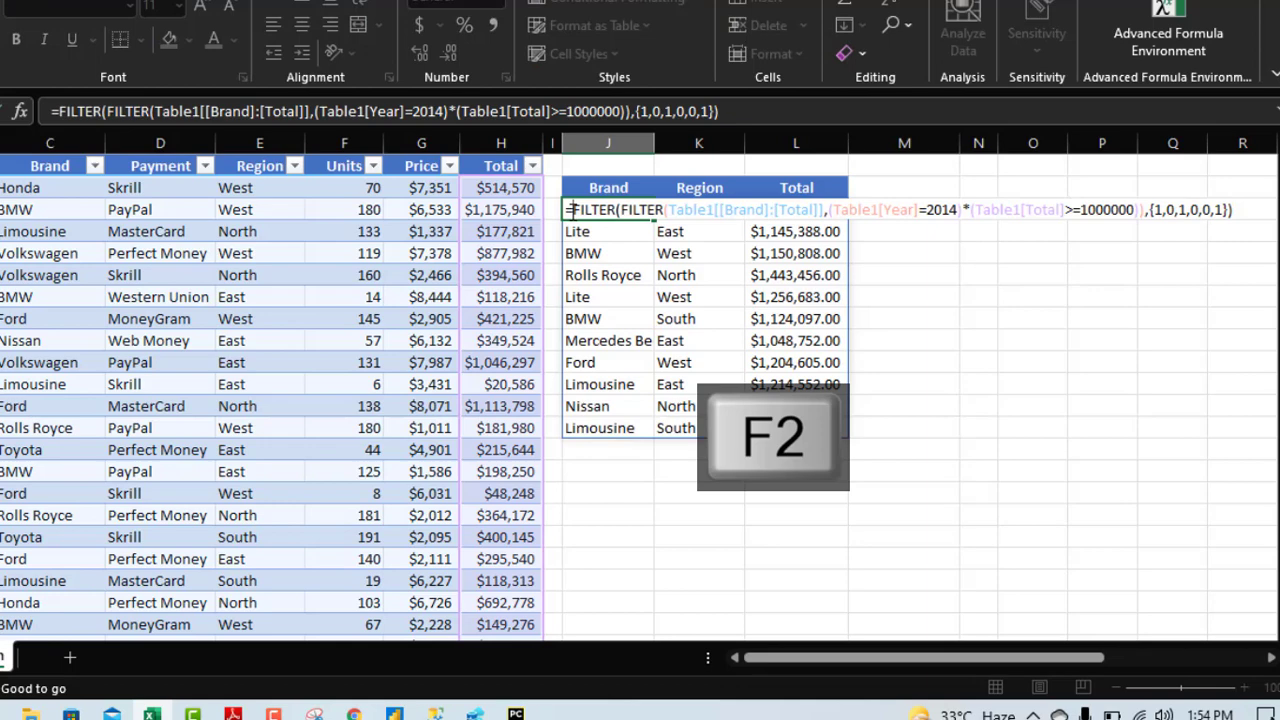
text(sort)
key(Tab)
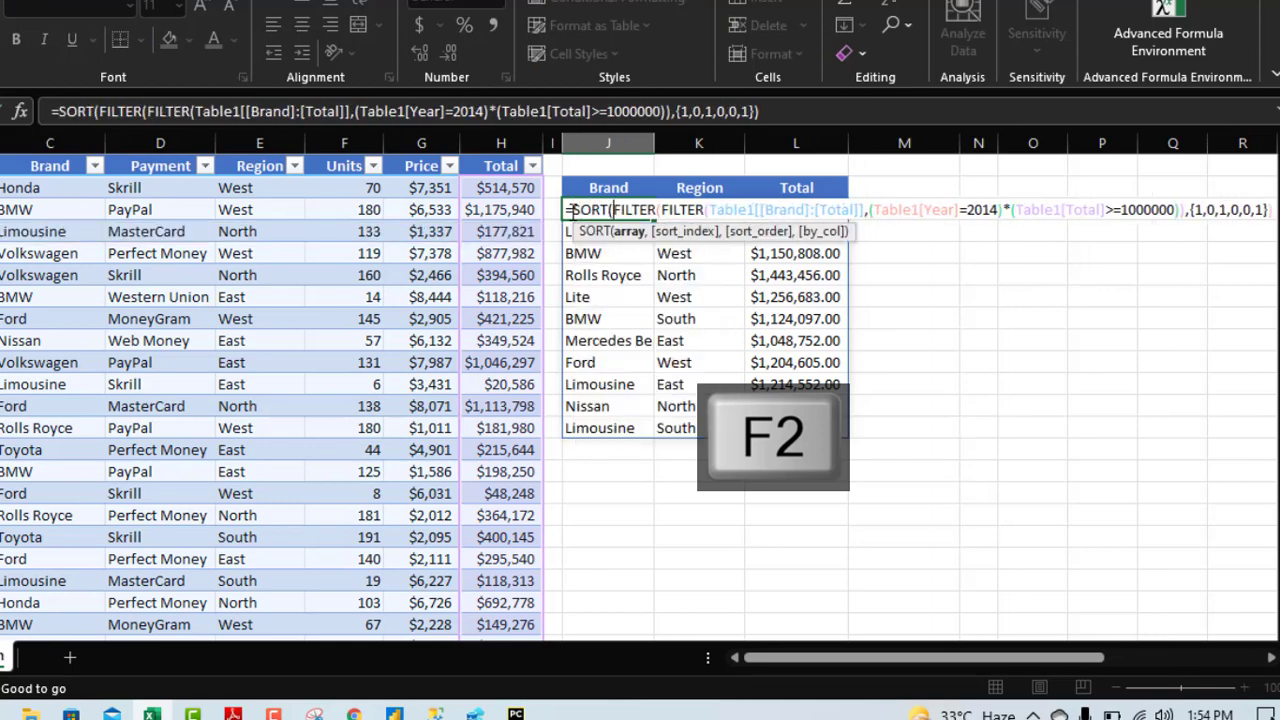
click(630, 231)
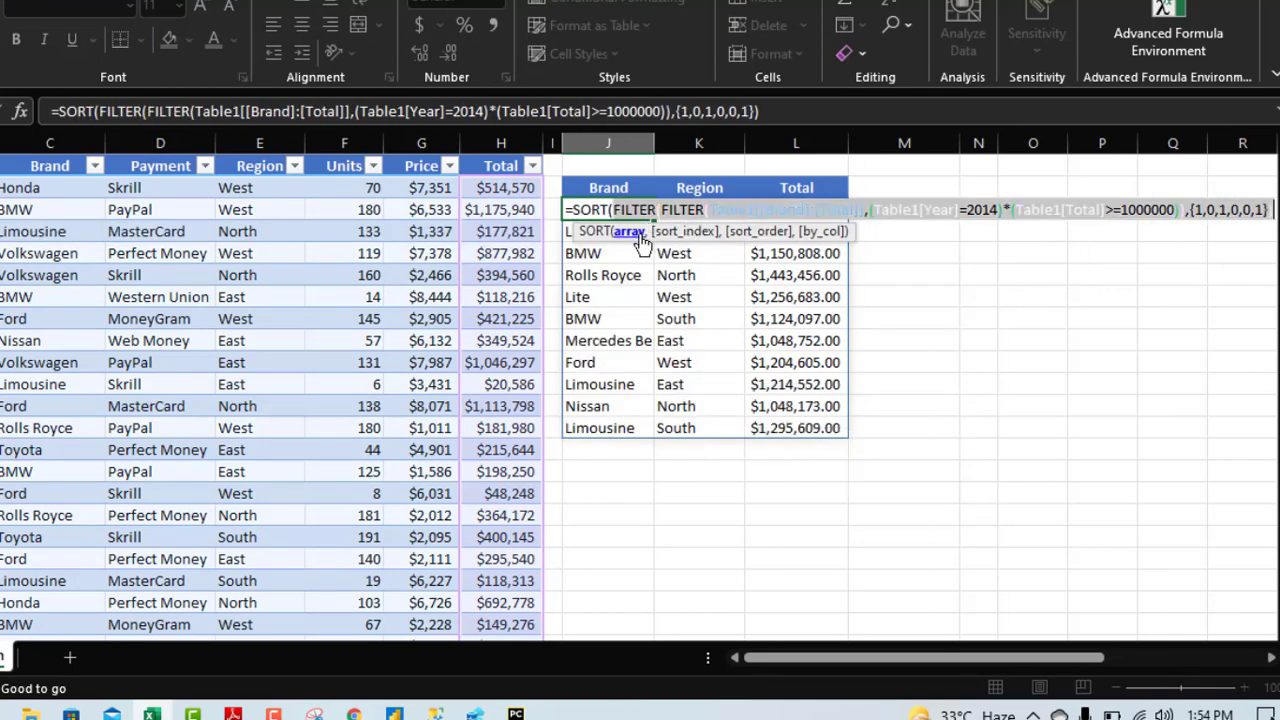
click(1272, 210)
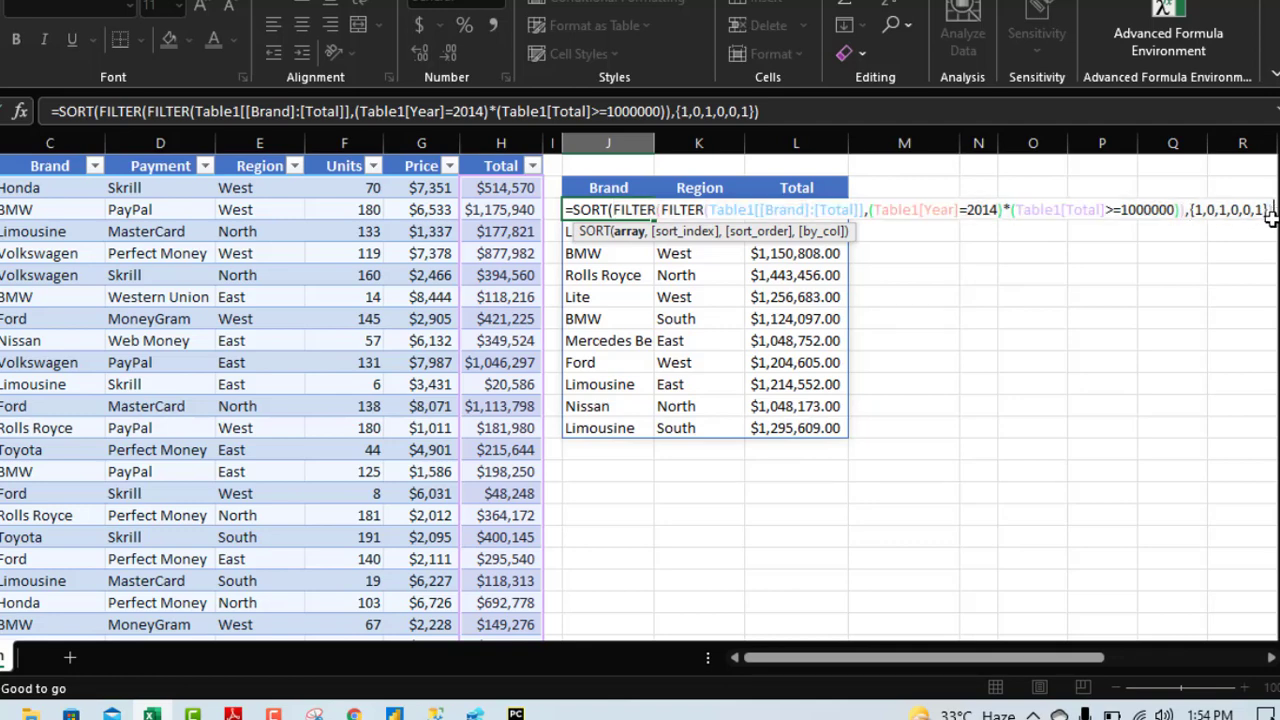
Set the SORT index to 3 with descending order (-1), and enter the formula in J3.
text(,)
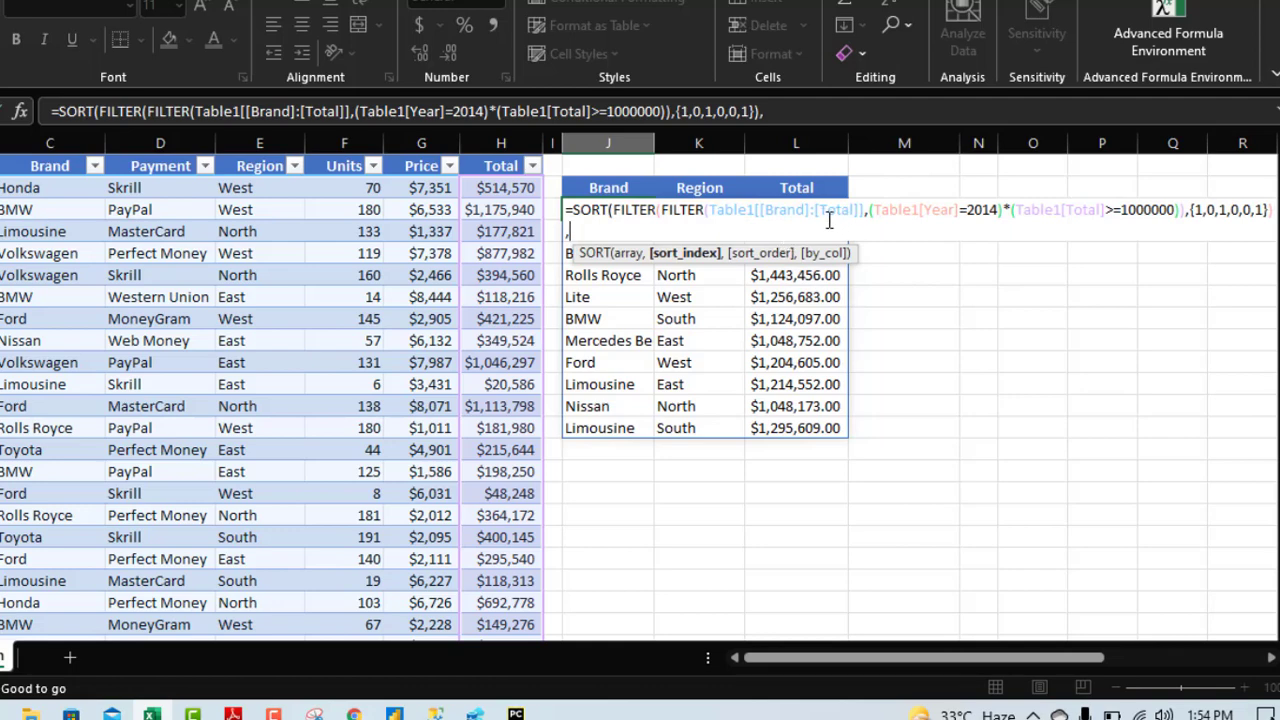
text(3,)
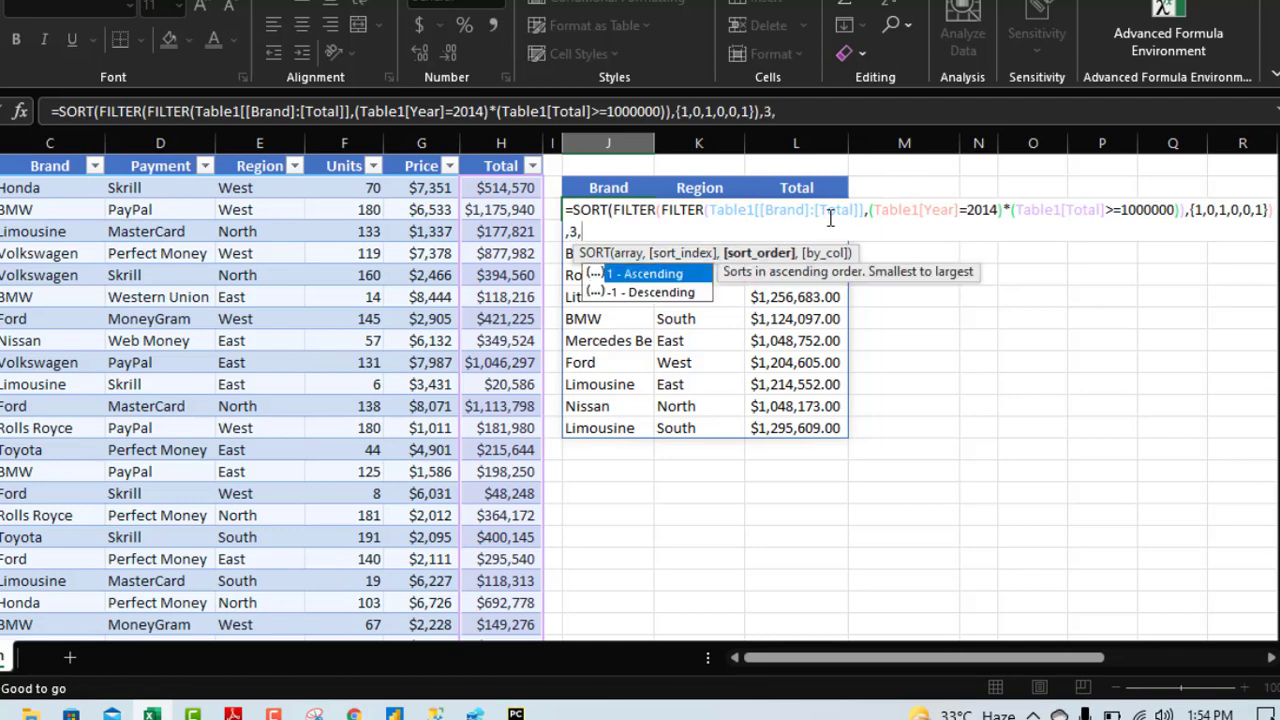
key(Down)
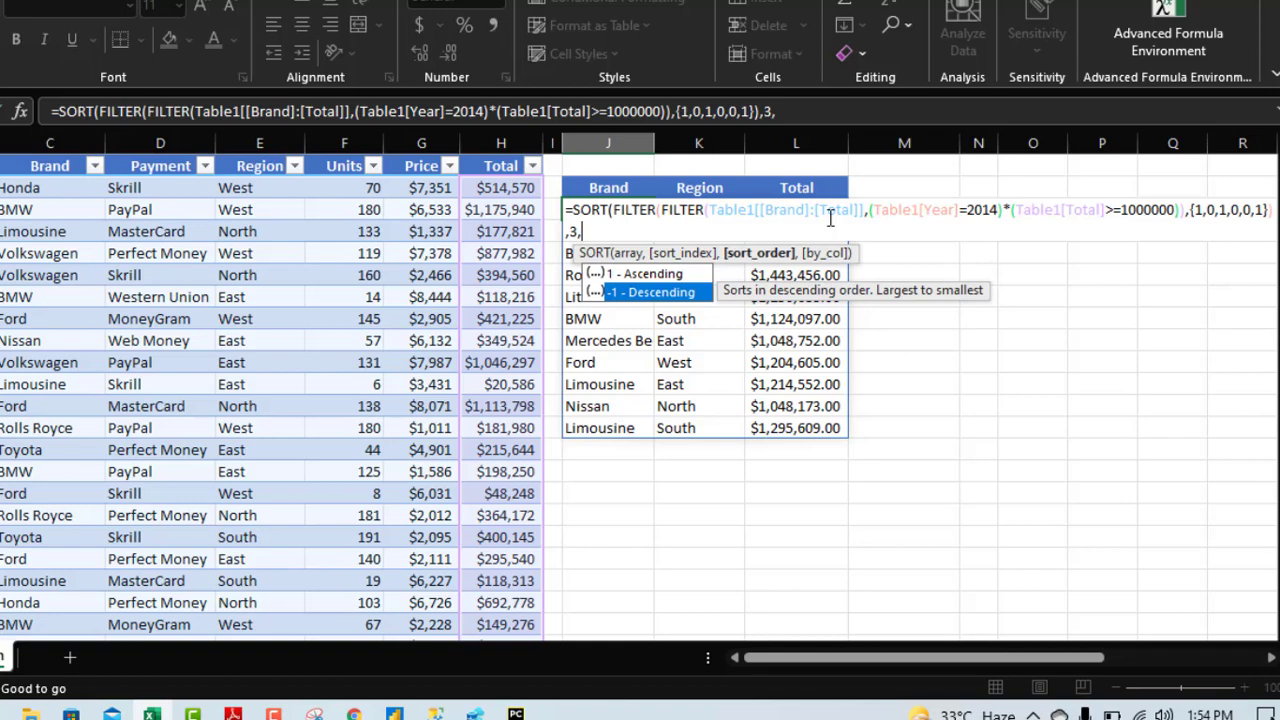
key(Tab)
text())
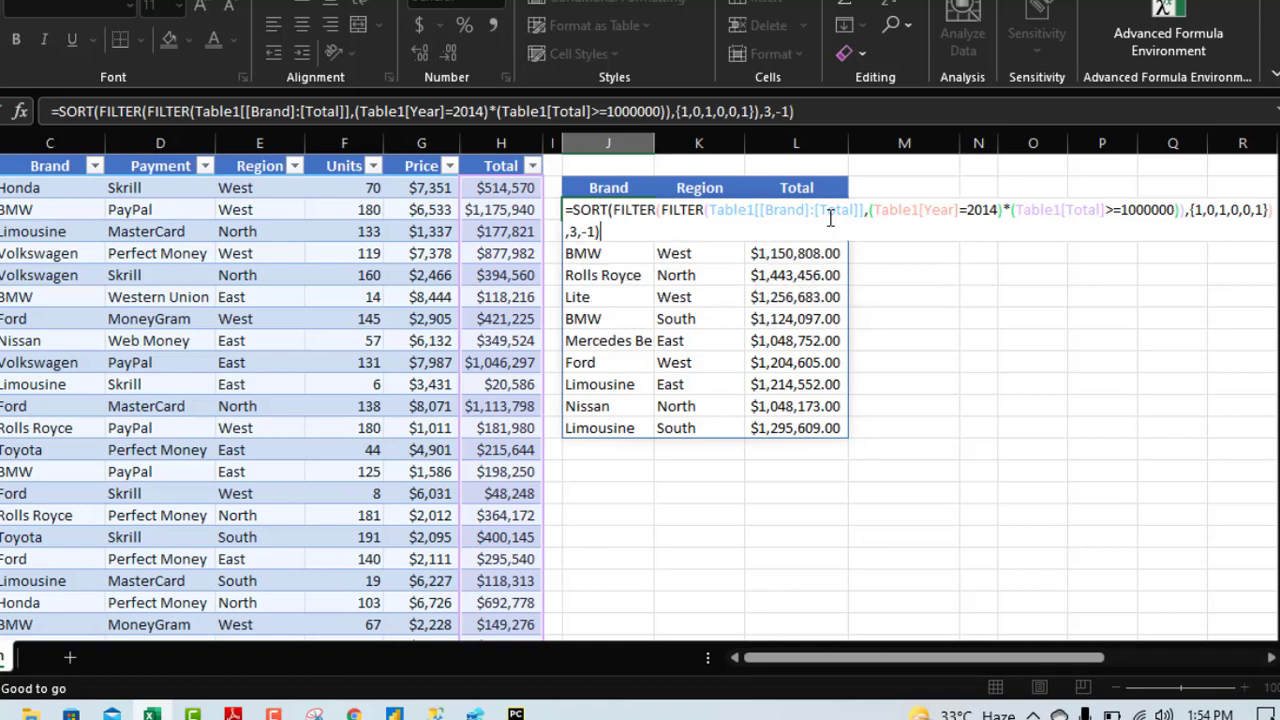
key(ctrl+Return)
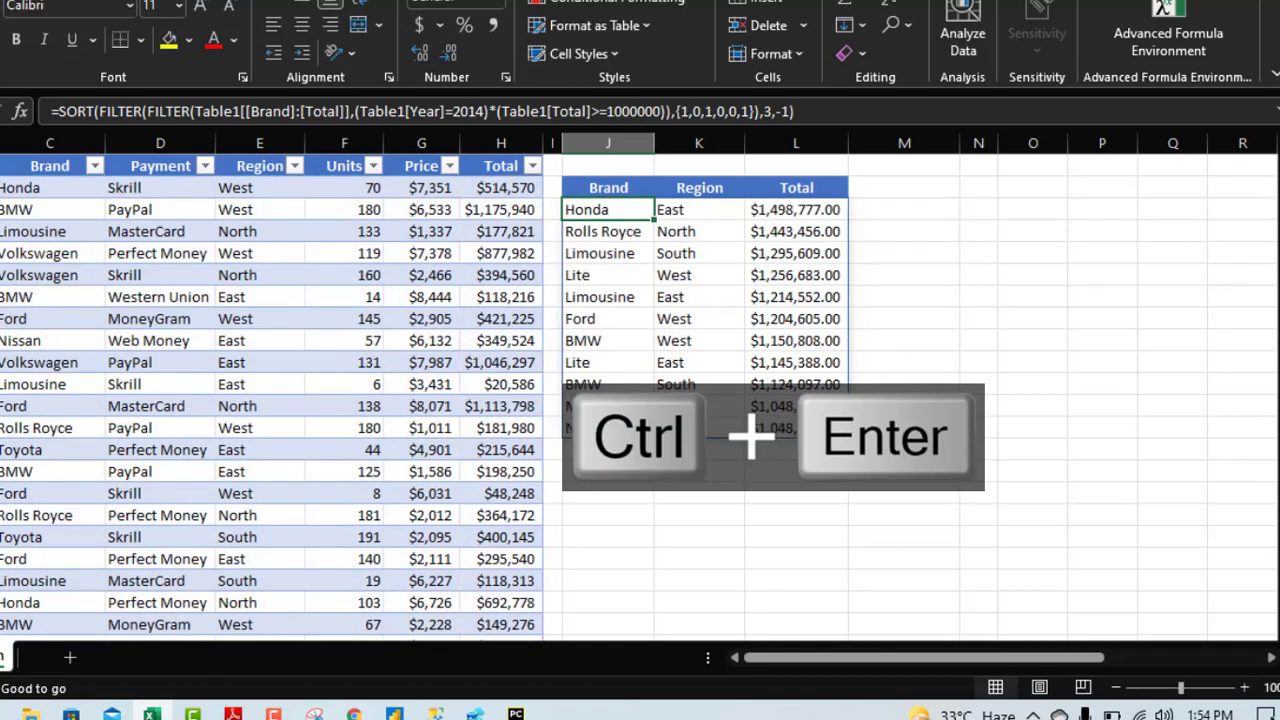
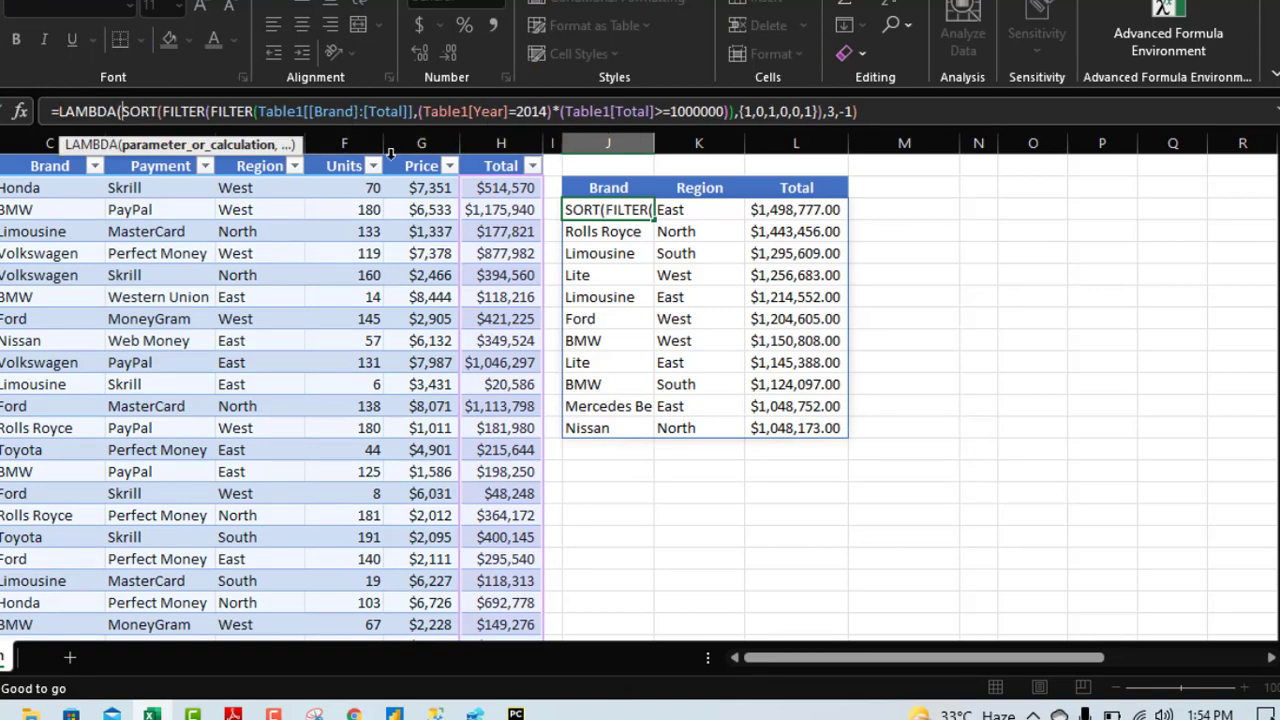
Declare the parameters mySelection, myYear and myTotal in the LAMBDA placed in front of the SORT formula.
text(my)
text(Selection,)
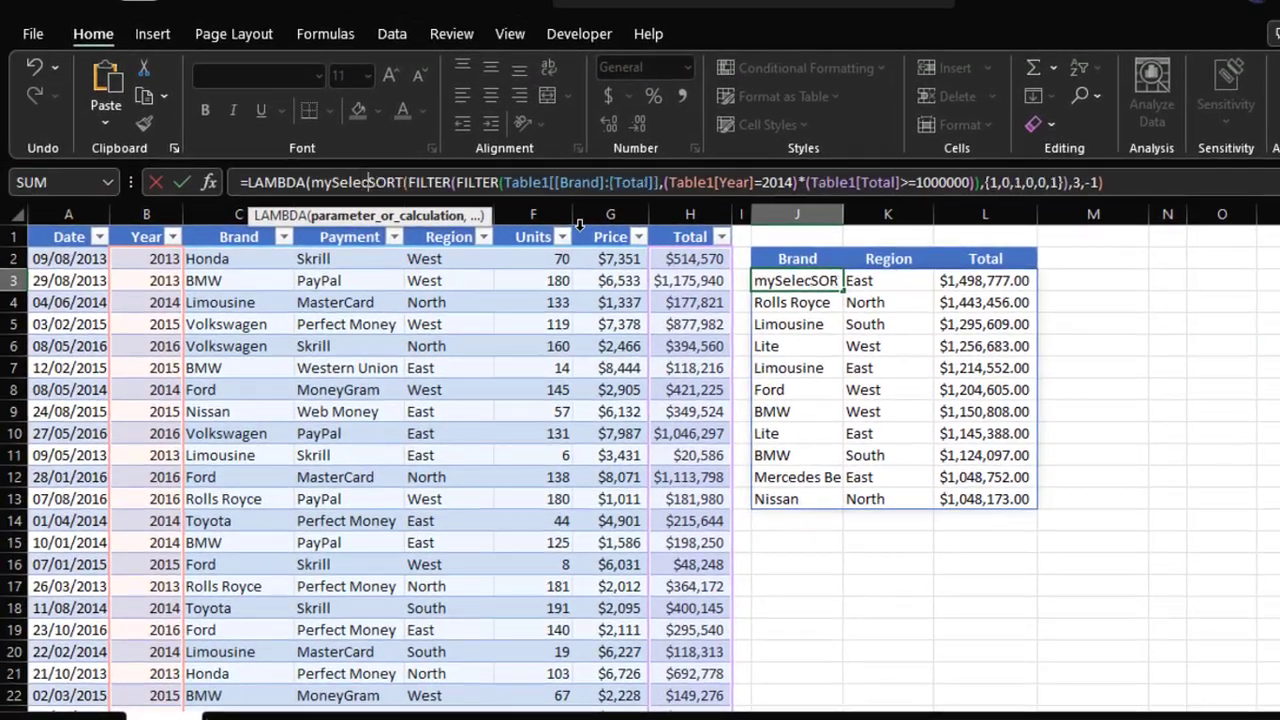
text(my)
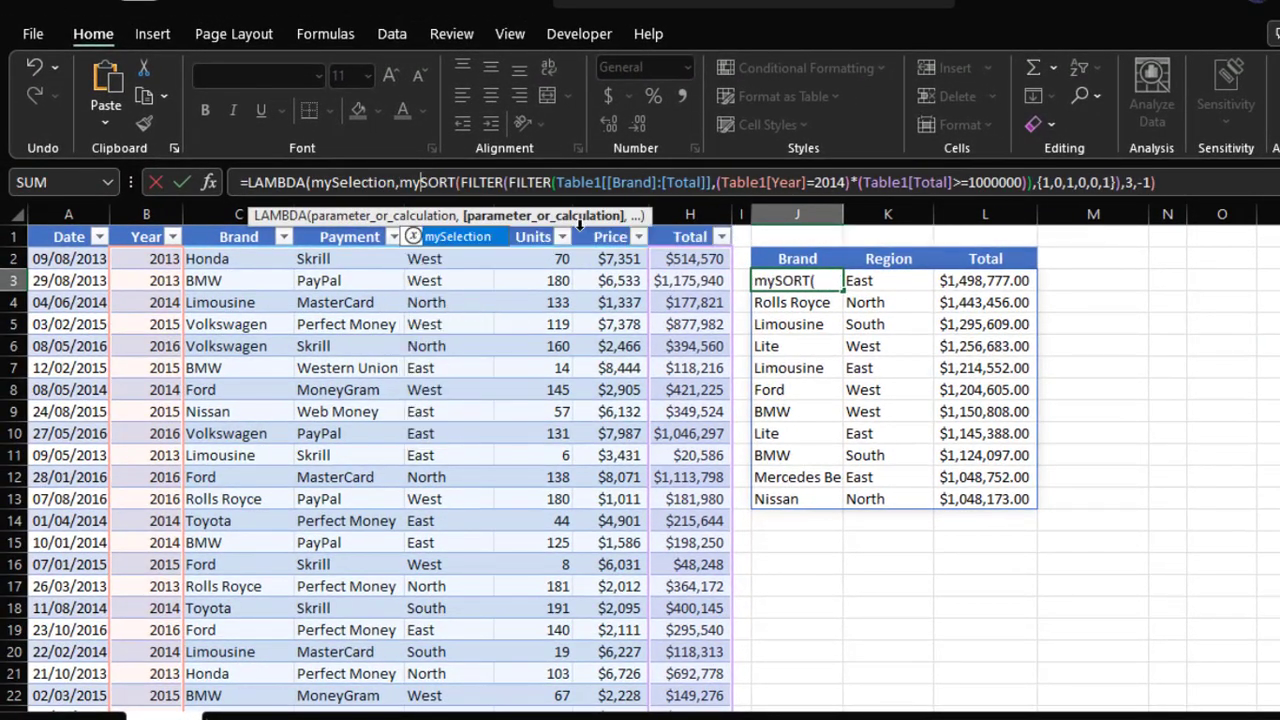
text(Year)
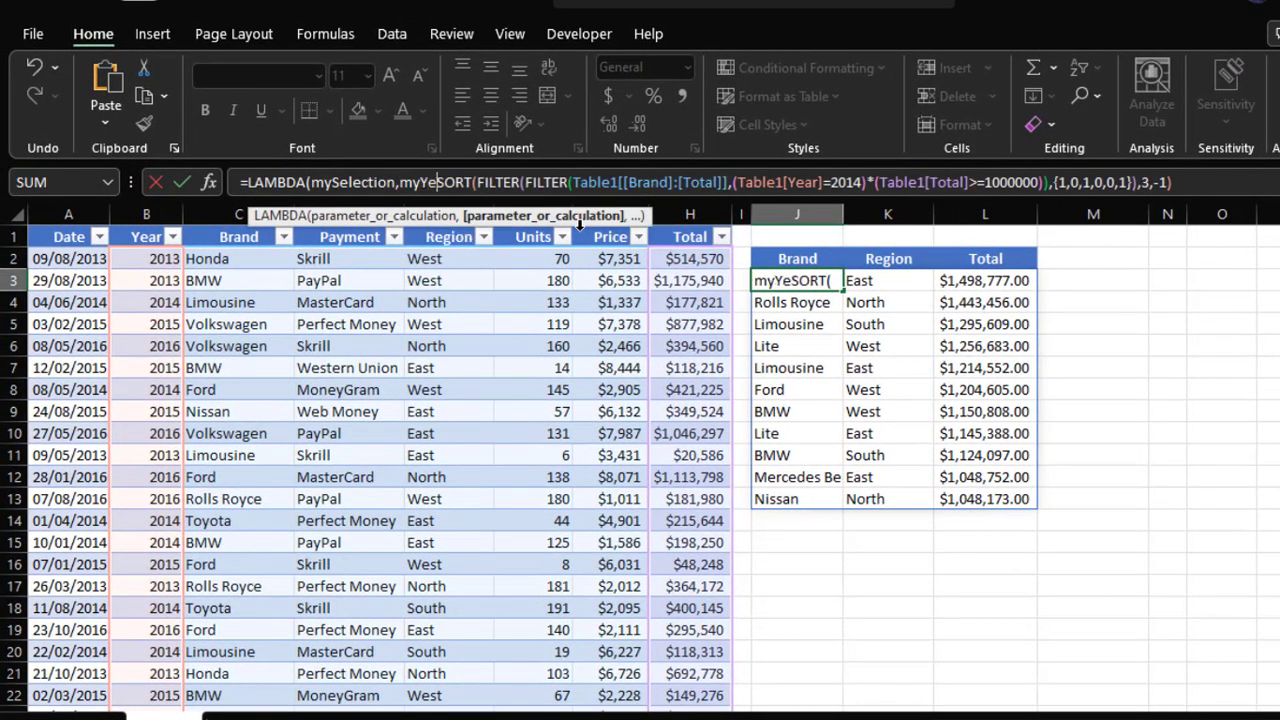
text(,my)
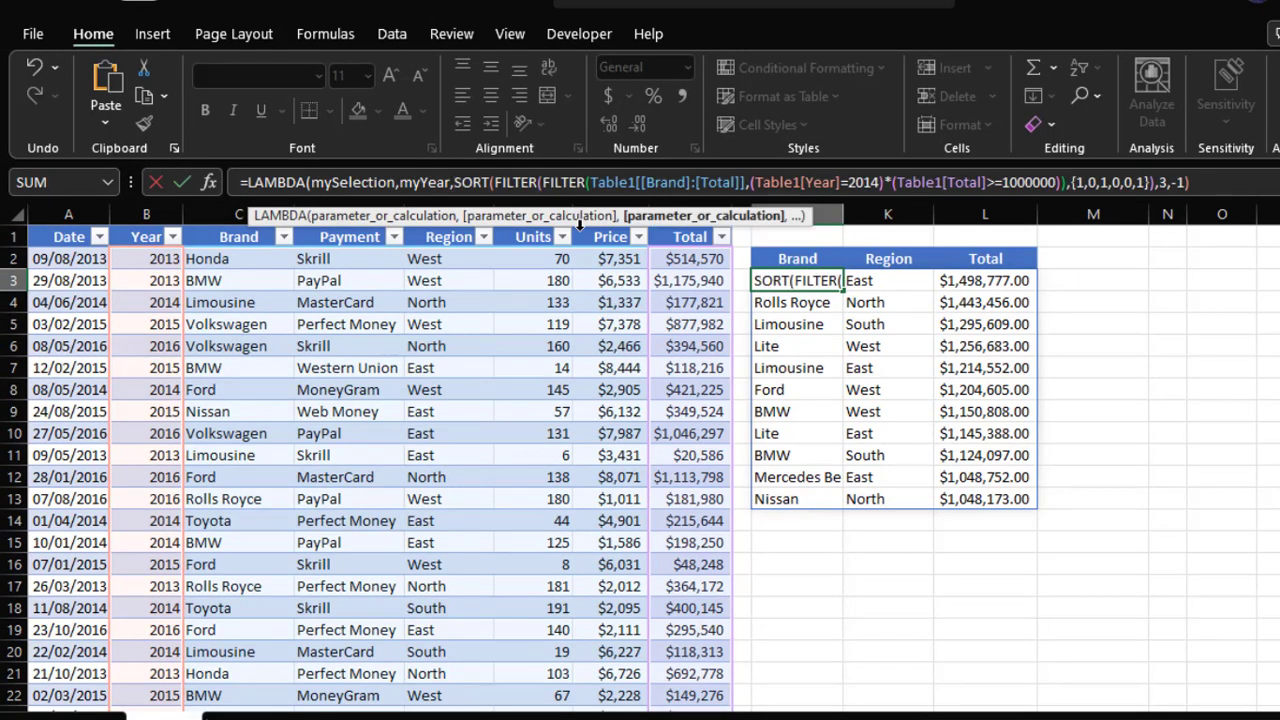
text(Total,)
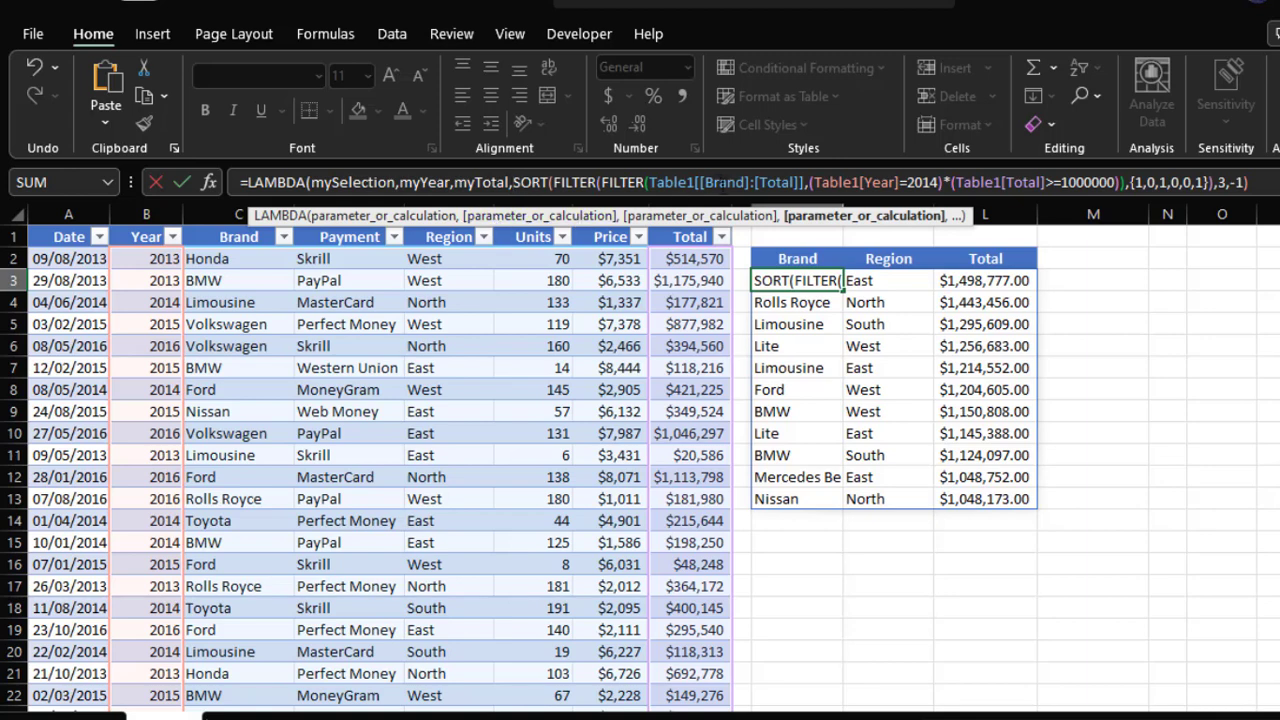
Replace the inner FILTER's array Table1[[Brand]:[Total]] with the parameter mySelection.
click(550, 182)
click(703, 182)
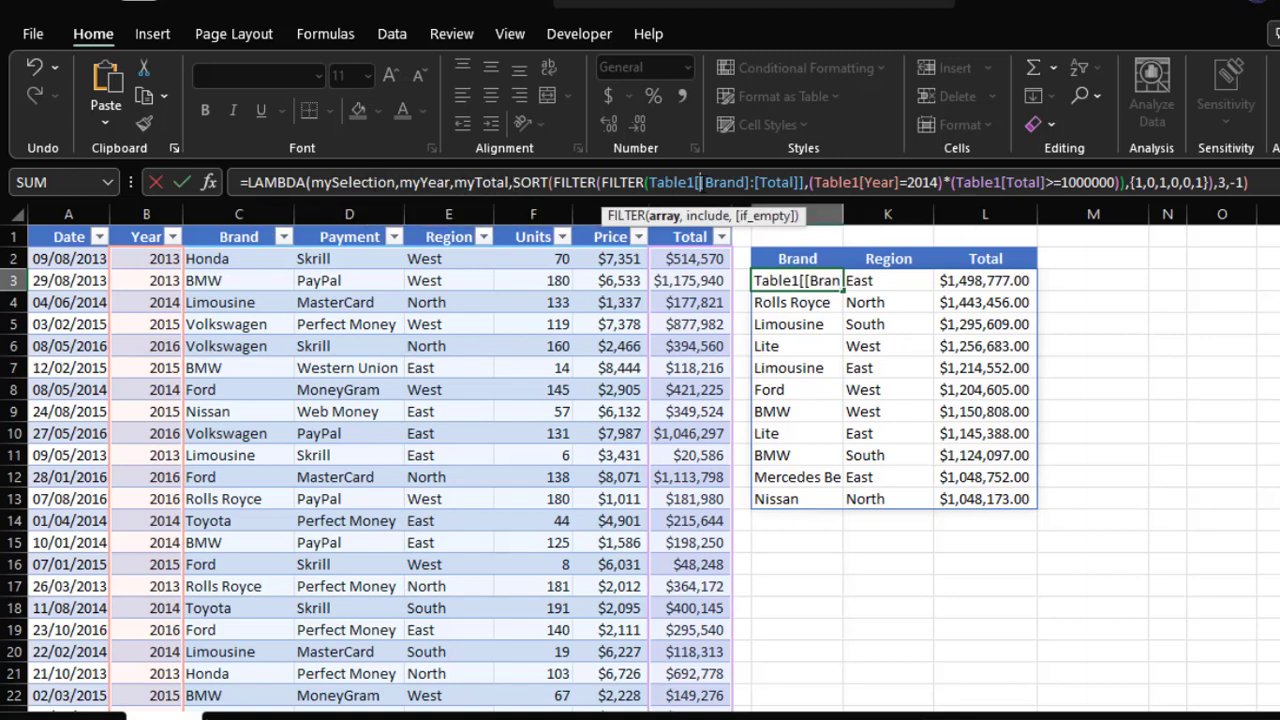
click(666, 217)
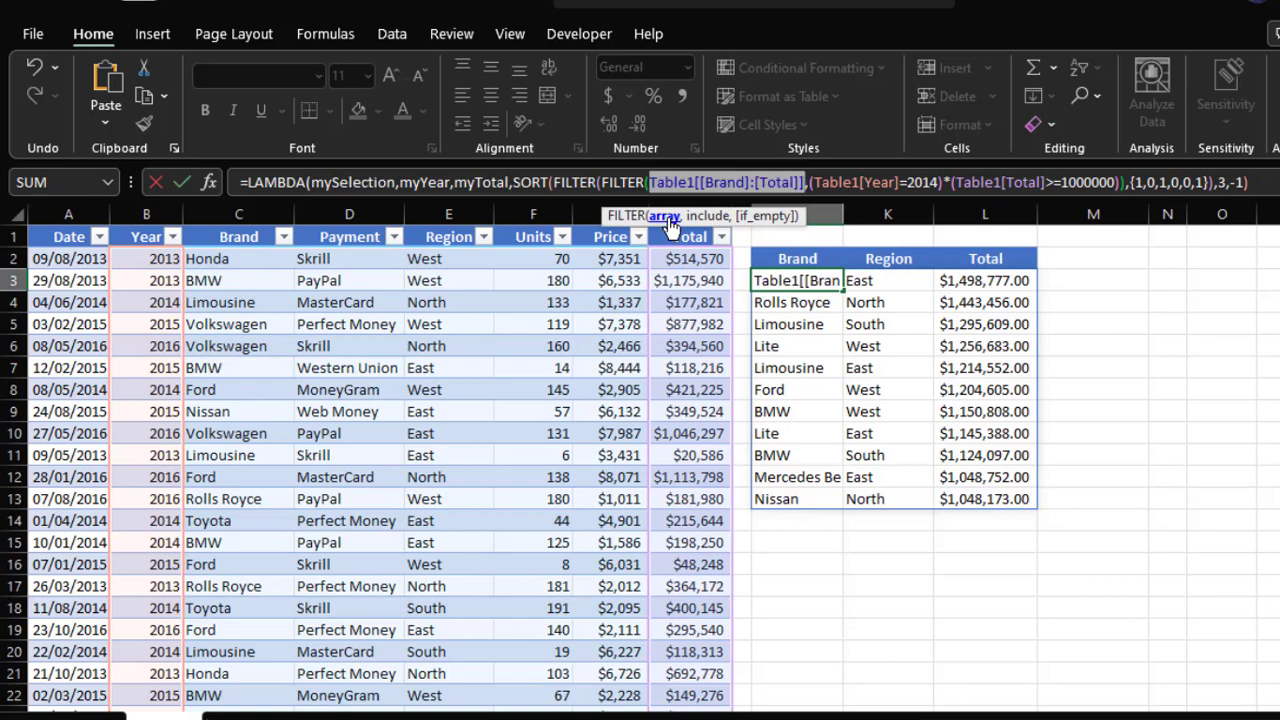
text(mySelection)
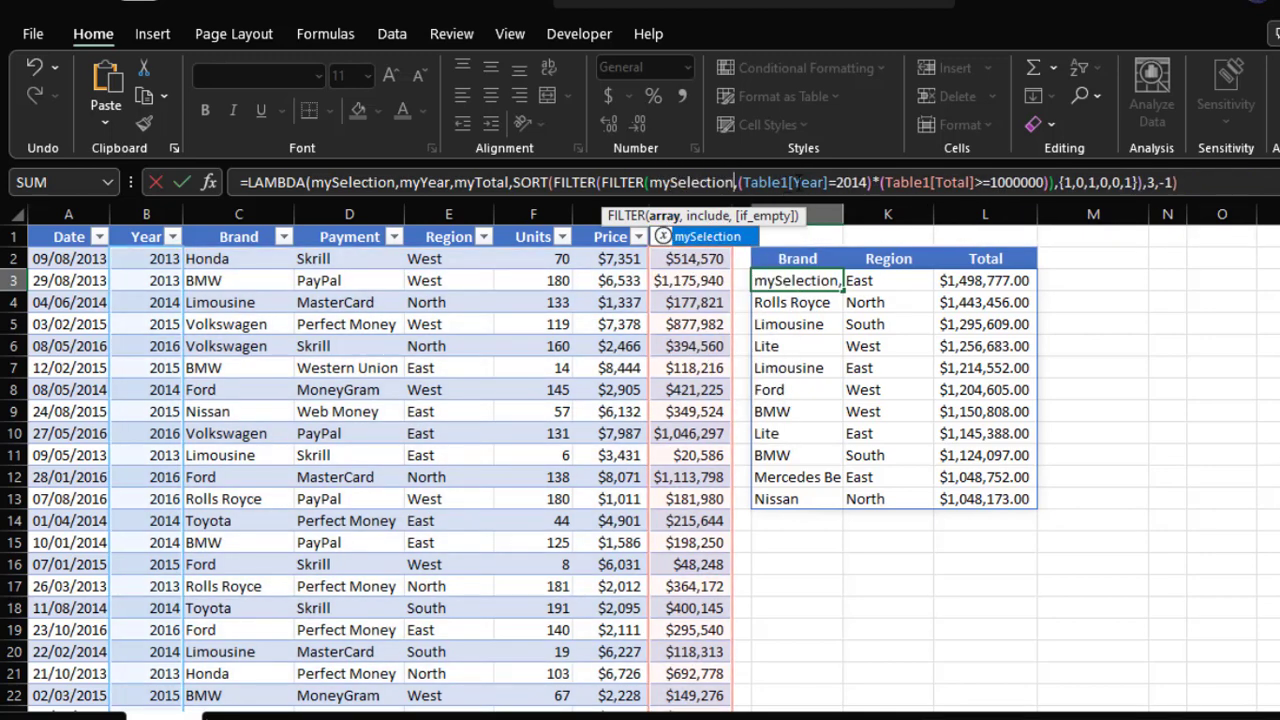
Replace Table1[Year] with myYear and Table1[Total] with myTotal in the filter conditions, and close the LAMBDA.
drag(828, 182, 744, 182)
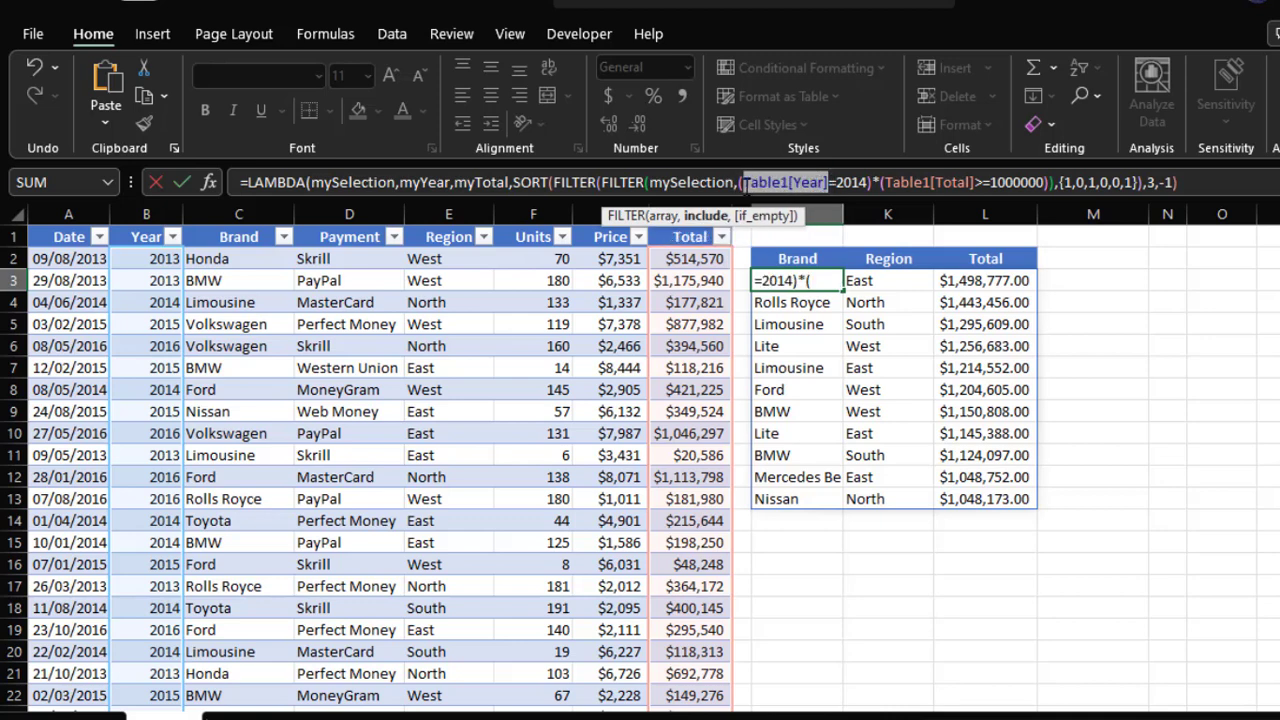
text(myy)
key(Tab)
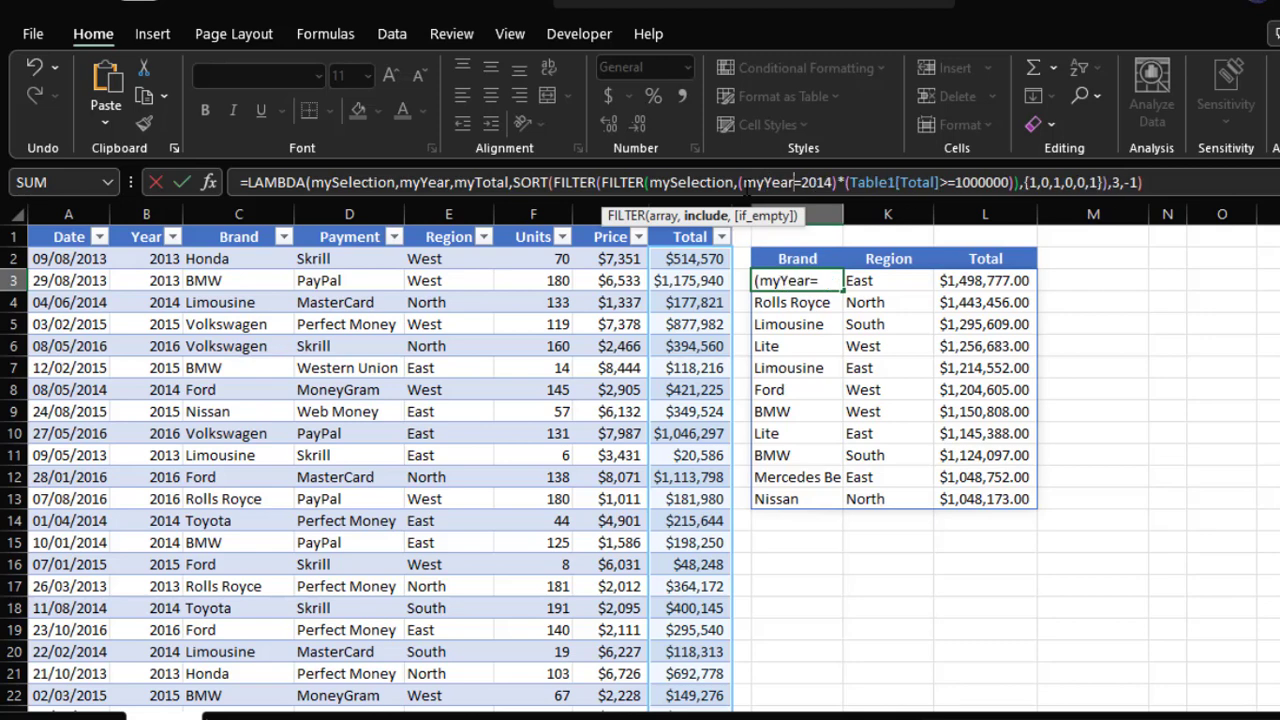
drag(938, 180, 850, 184)
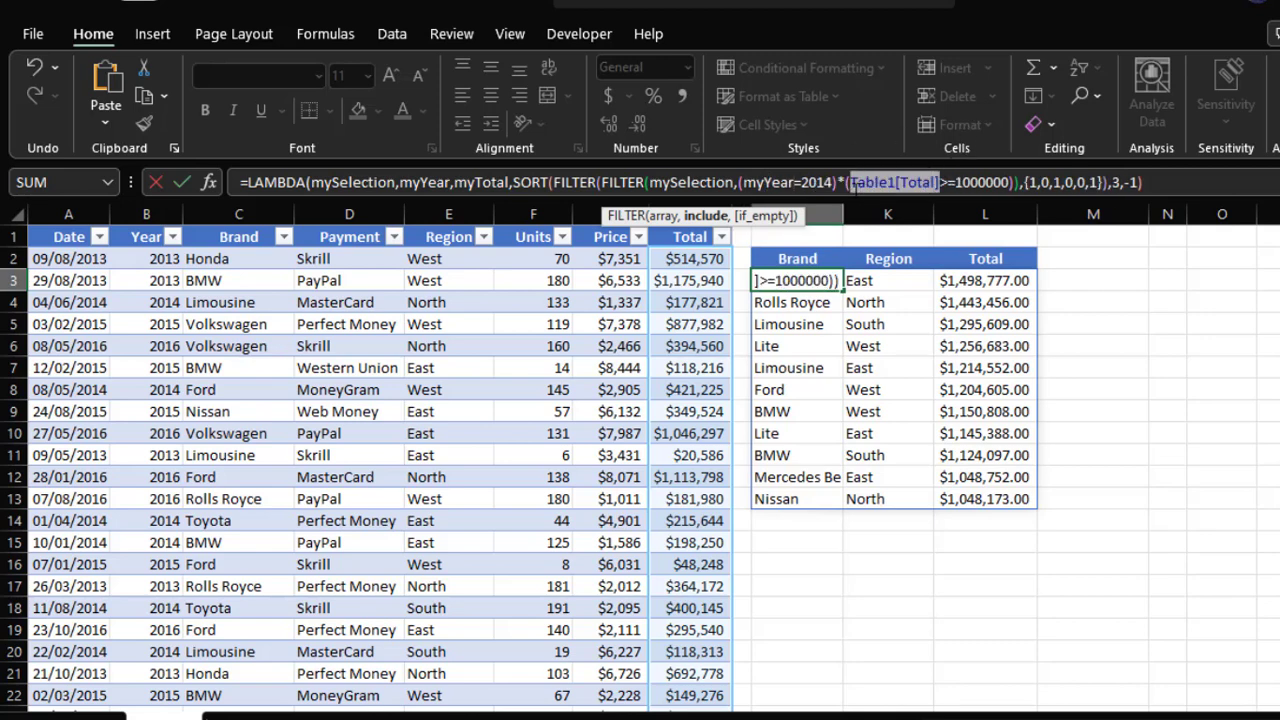
text(myto)
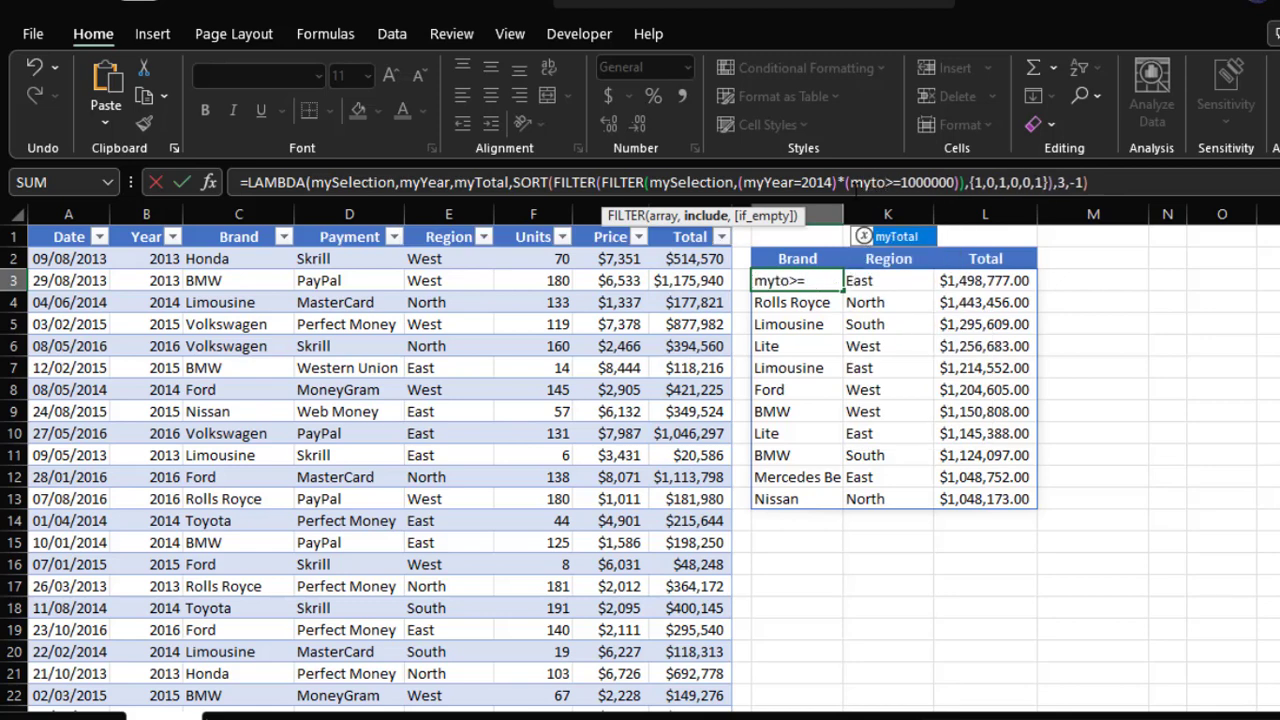
key(Tab)
click(1130, 184)
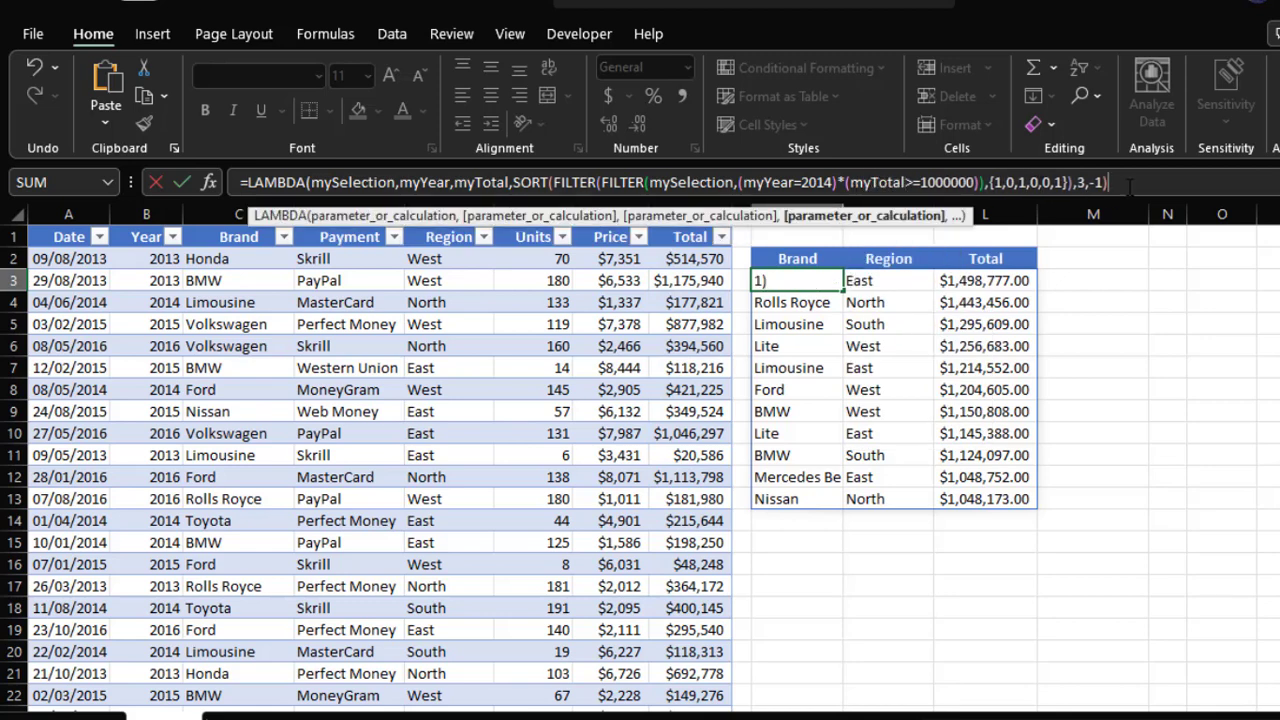
text())
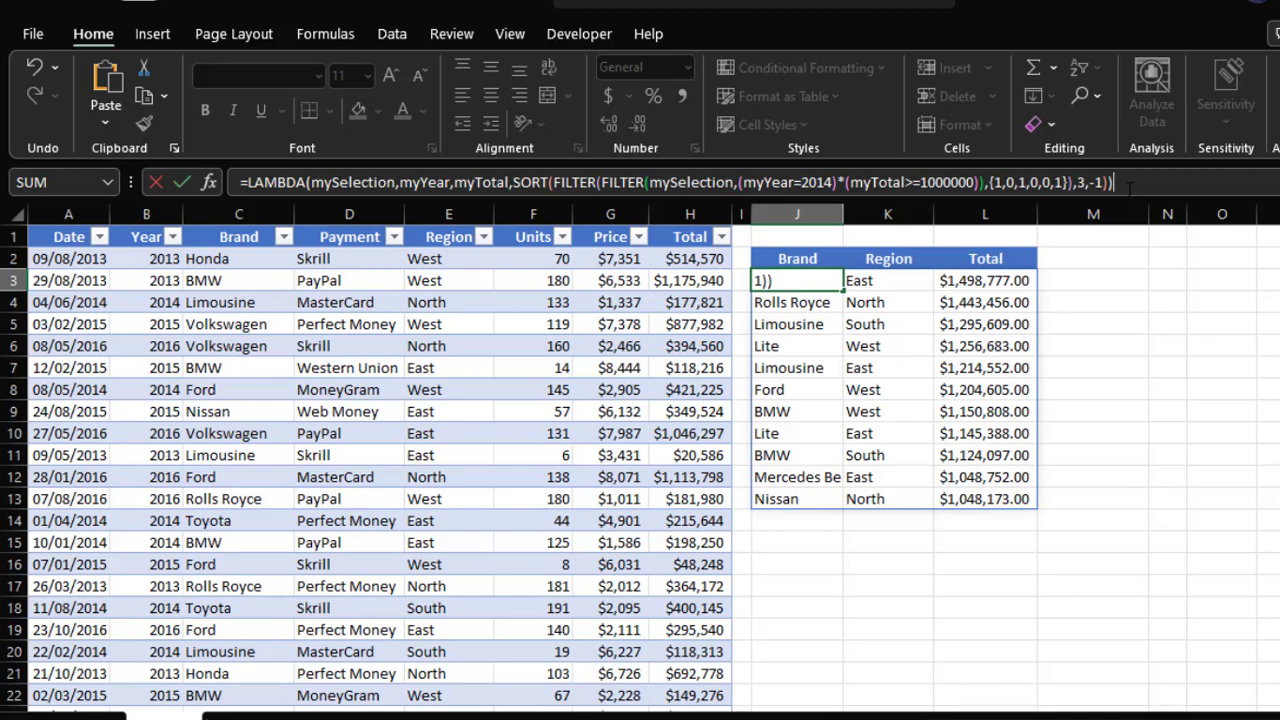
Call the LAMBDA with the arguments Table1[[Brand]:[Total]], Table1[Year] and Table1[Total], and enter the formula in J3.
text(()
drag(217, 234, 682, 237)
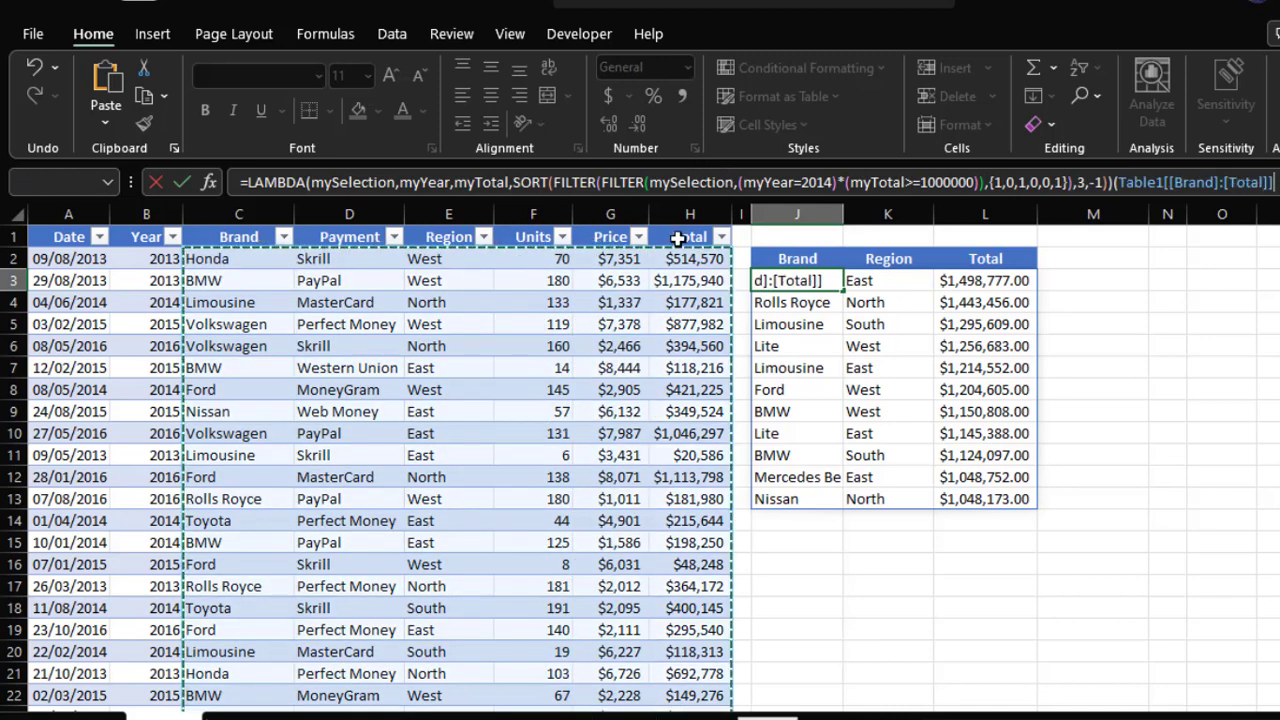
text(,)
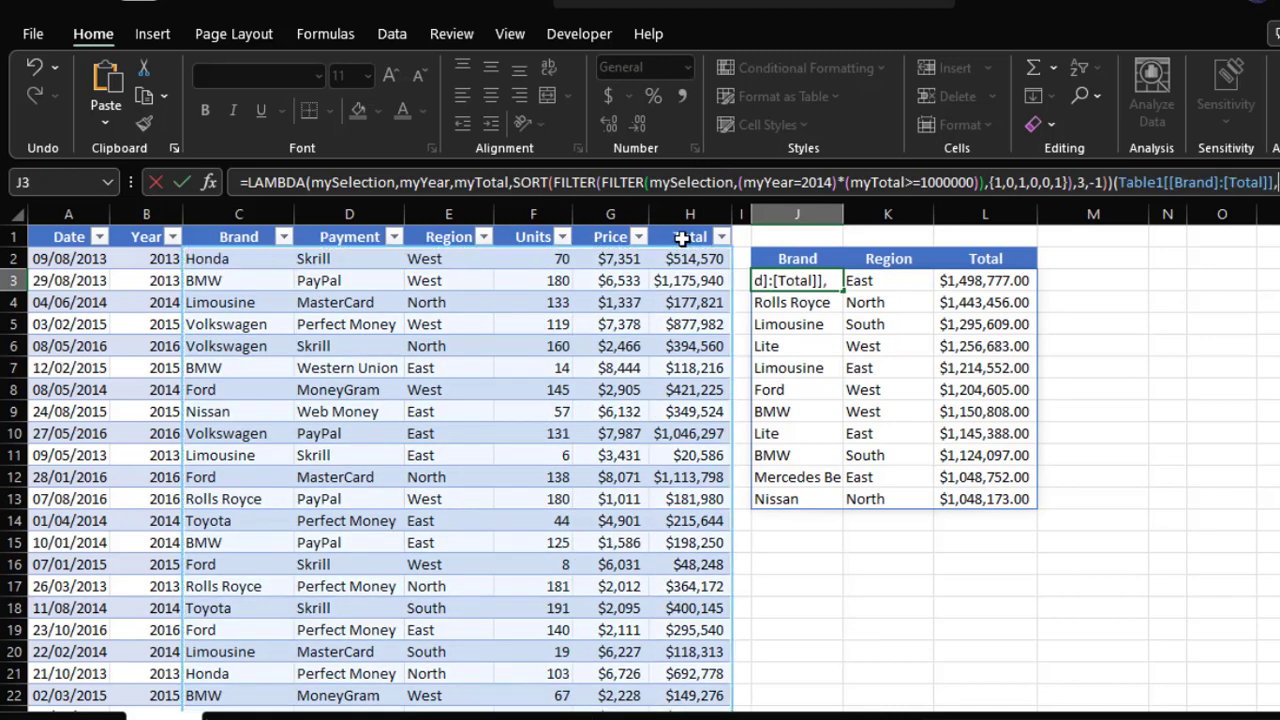
click(146, 234)
text(m)
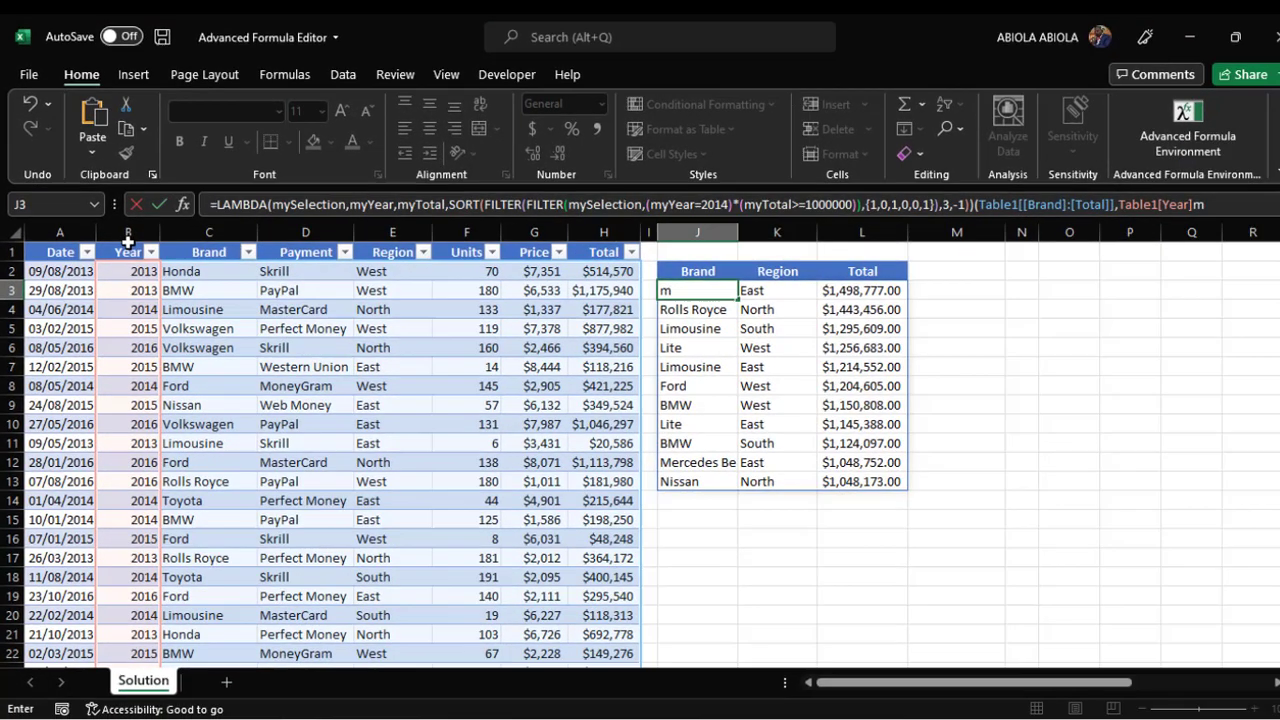
key(BackSpace)
text(,)
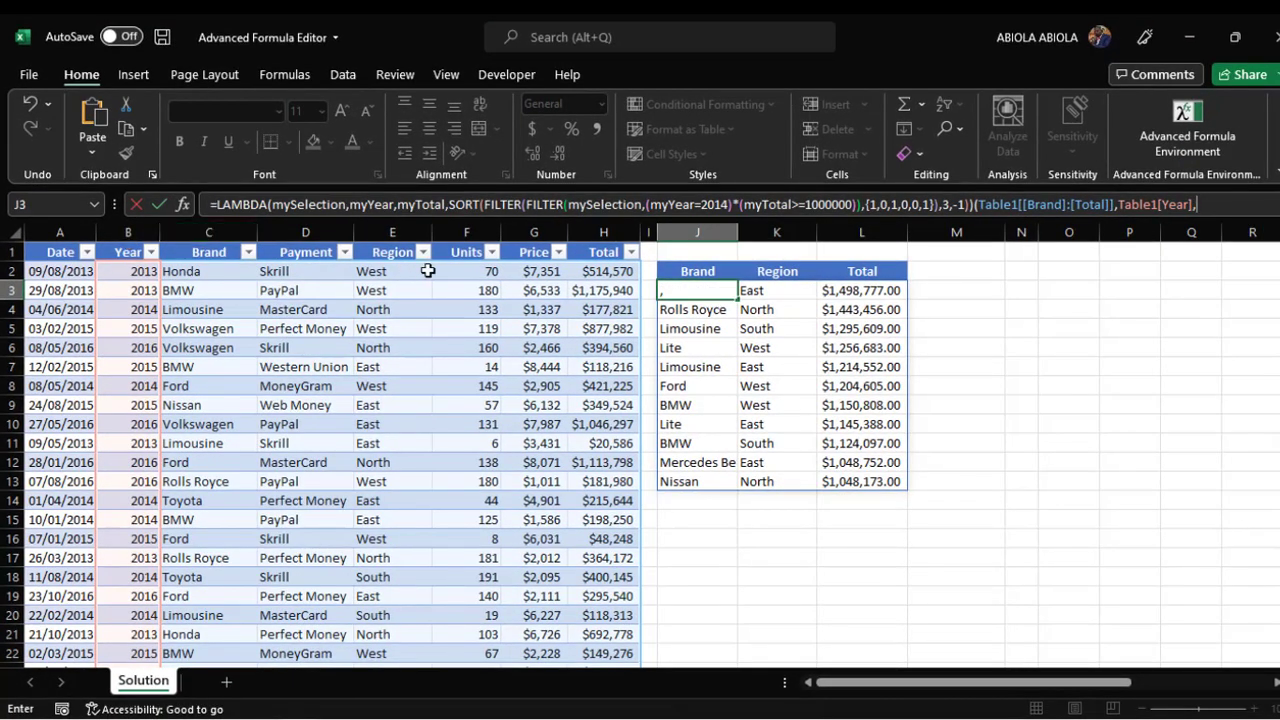
click(596, 240)
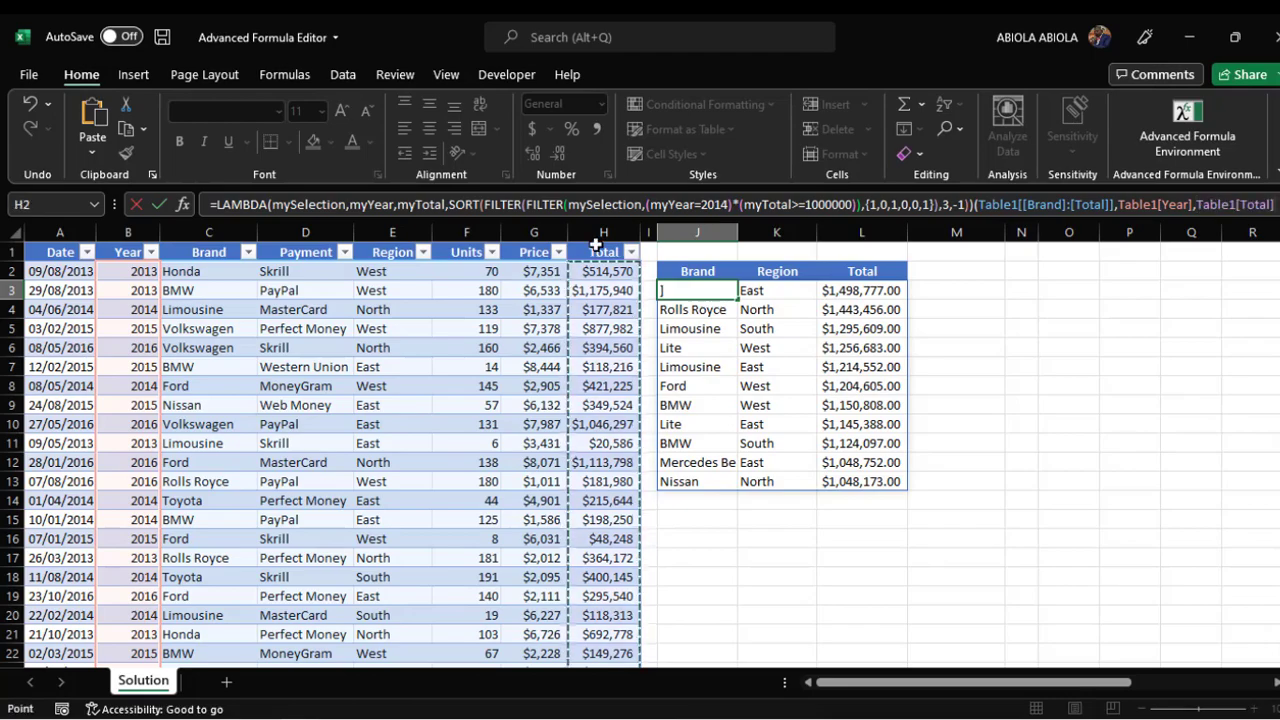
text())
key(ctrl+Return)
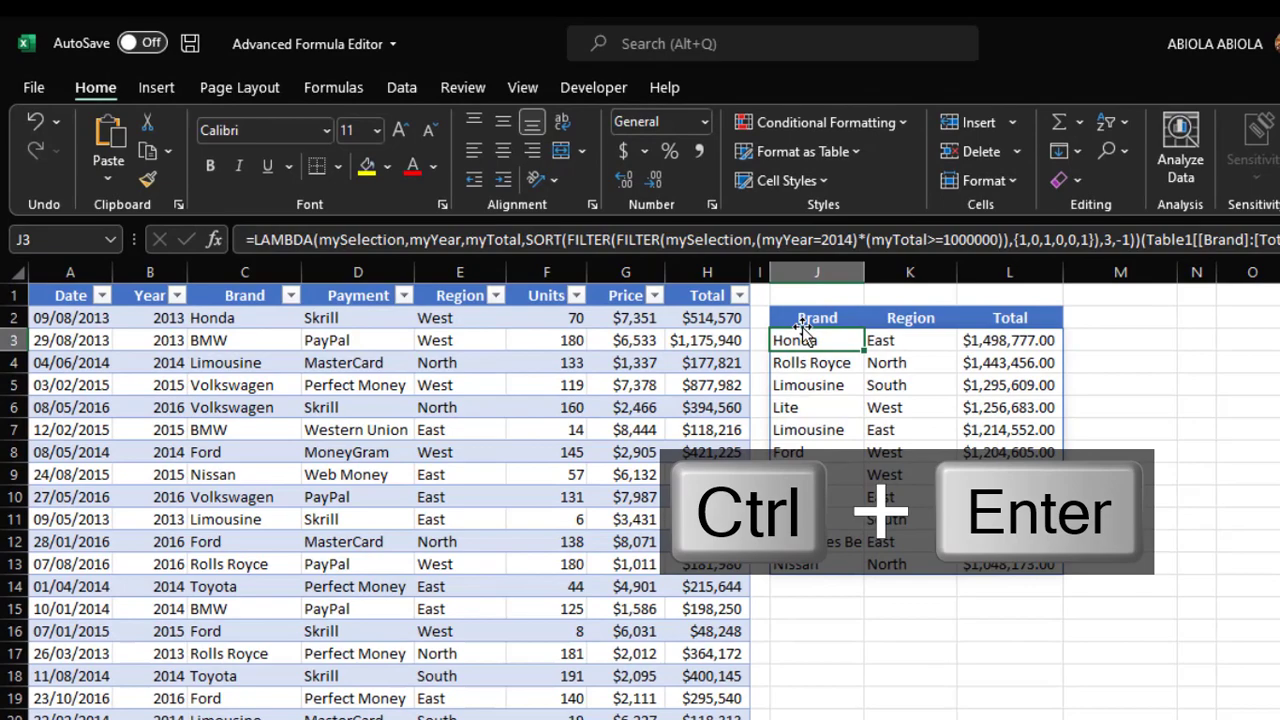
Copy the LAMBDA definition in J3 without the equals sign and its call arguments, and clear the formula from the cell.
key(F2)
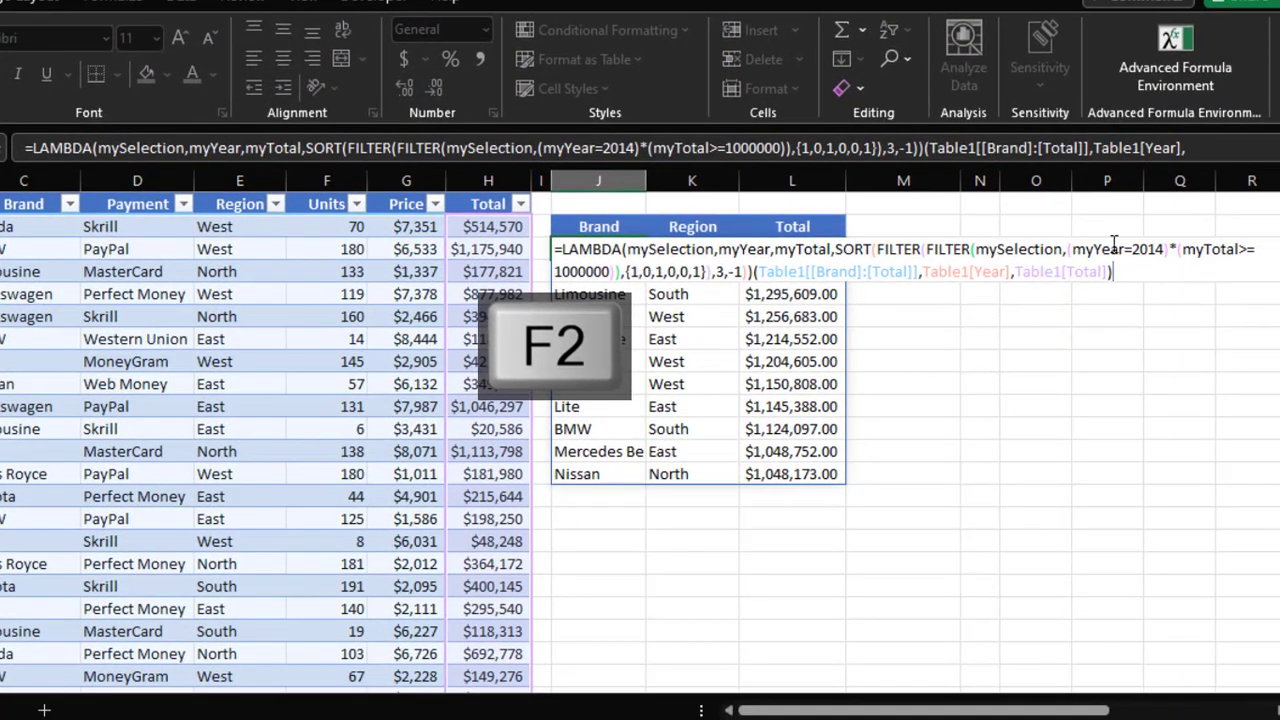
drag(752, 271, 563, 249)
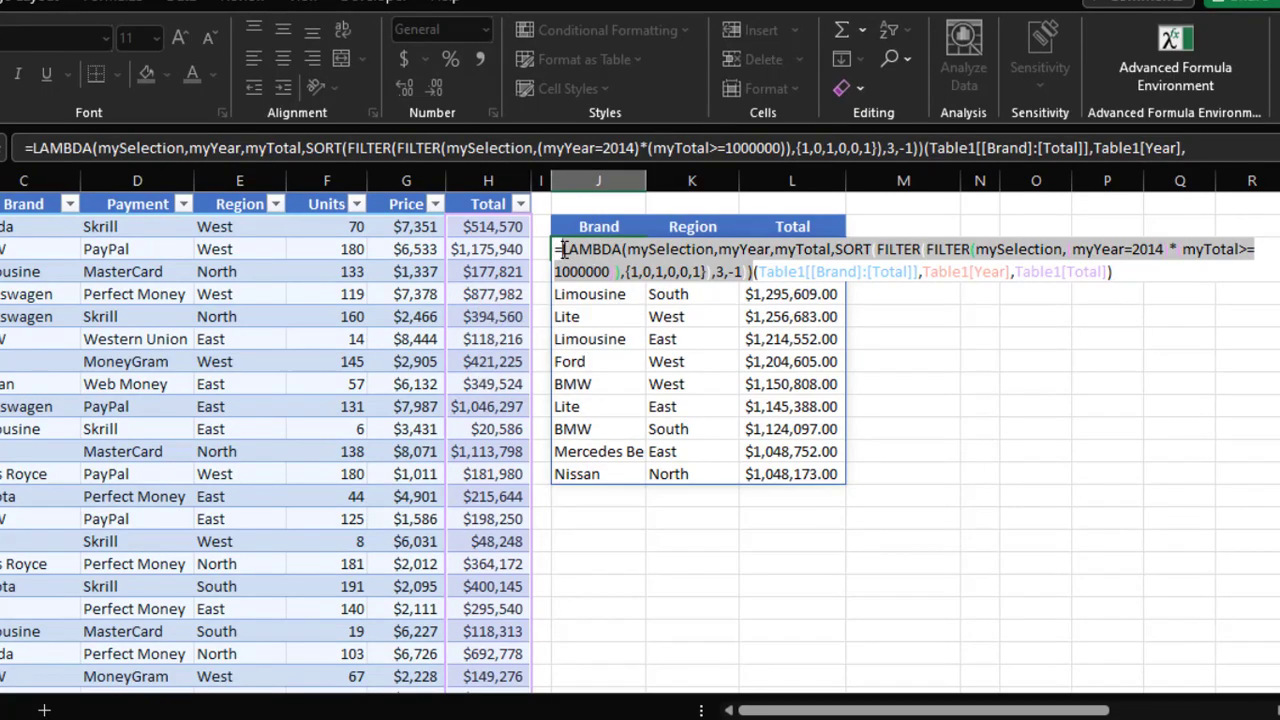
key(ctrl+c)
key(Escape)
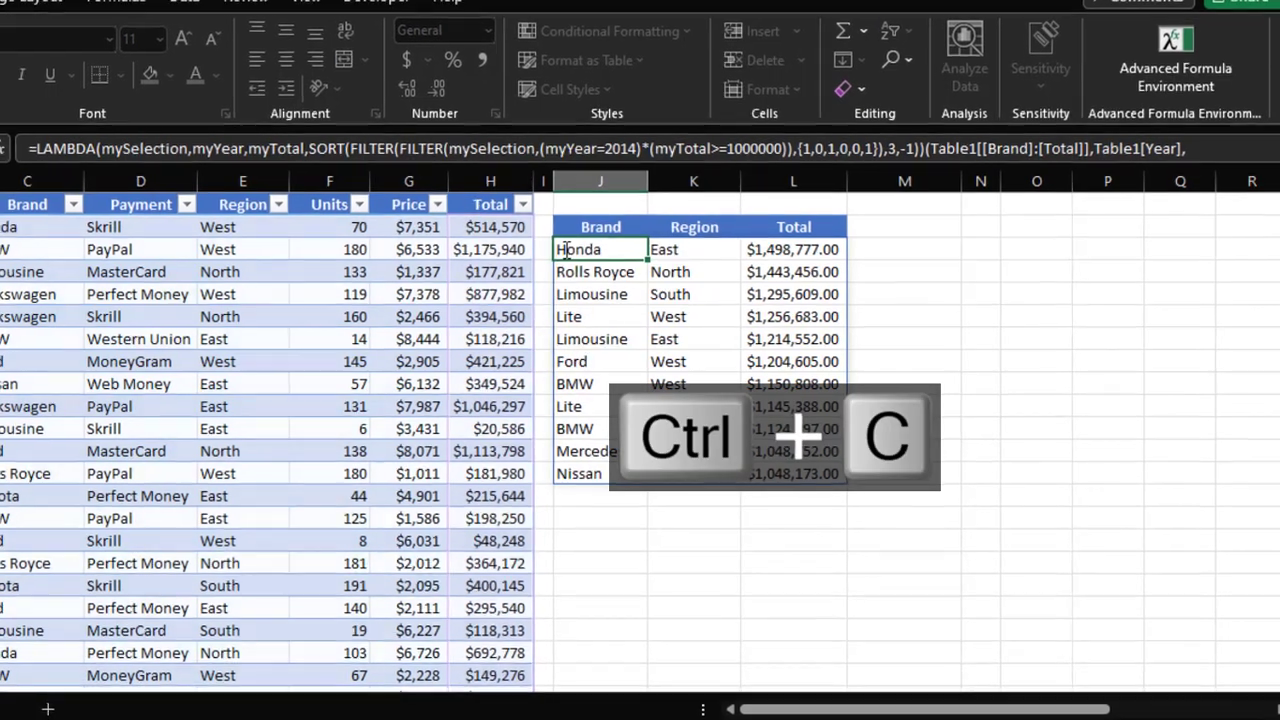
key(Delete)
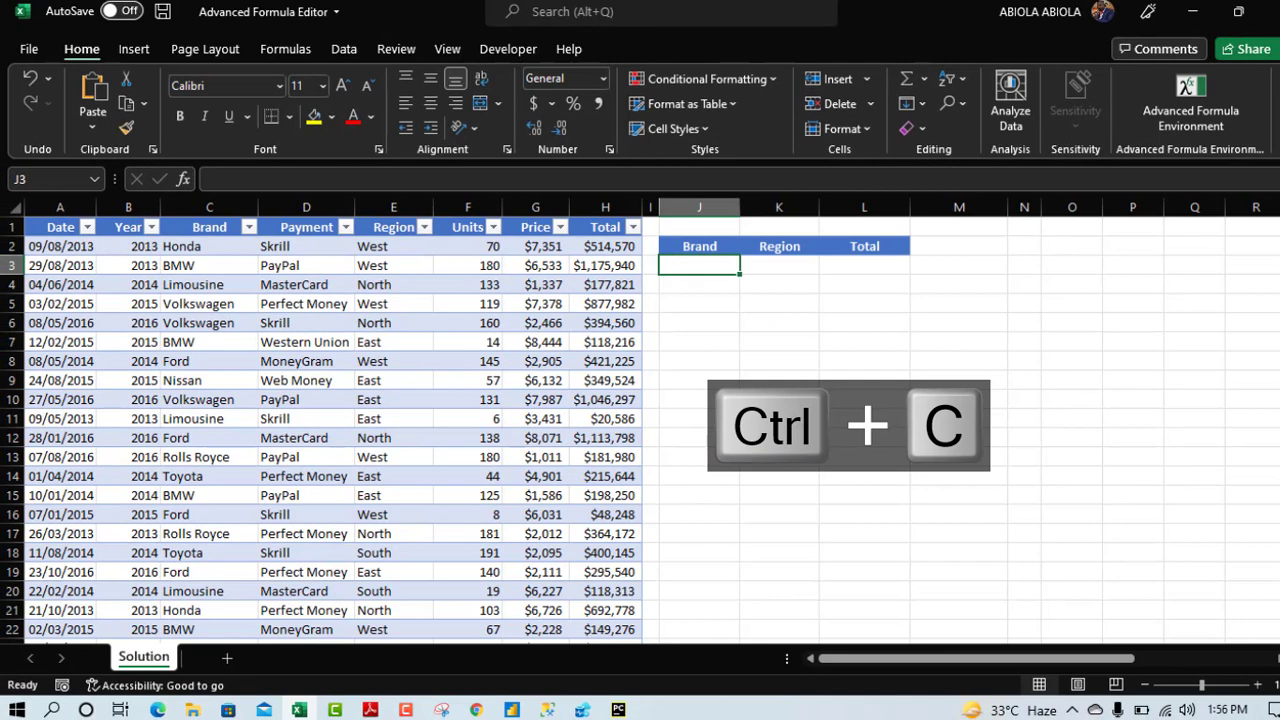
Add a named formula myFunction in the Advanced Formula Environment that refers to the copied LAMBDA definition.
click(1175, 102)
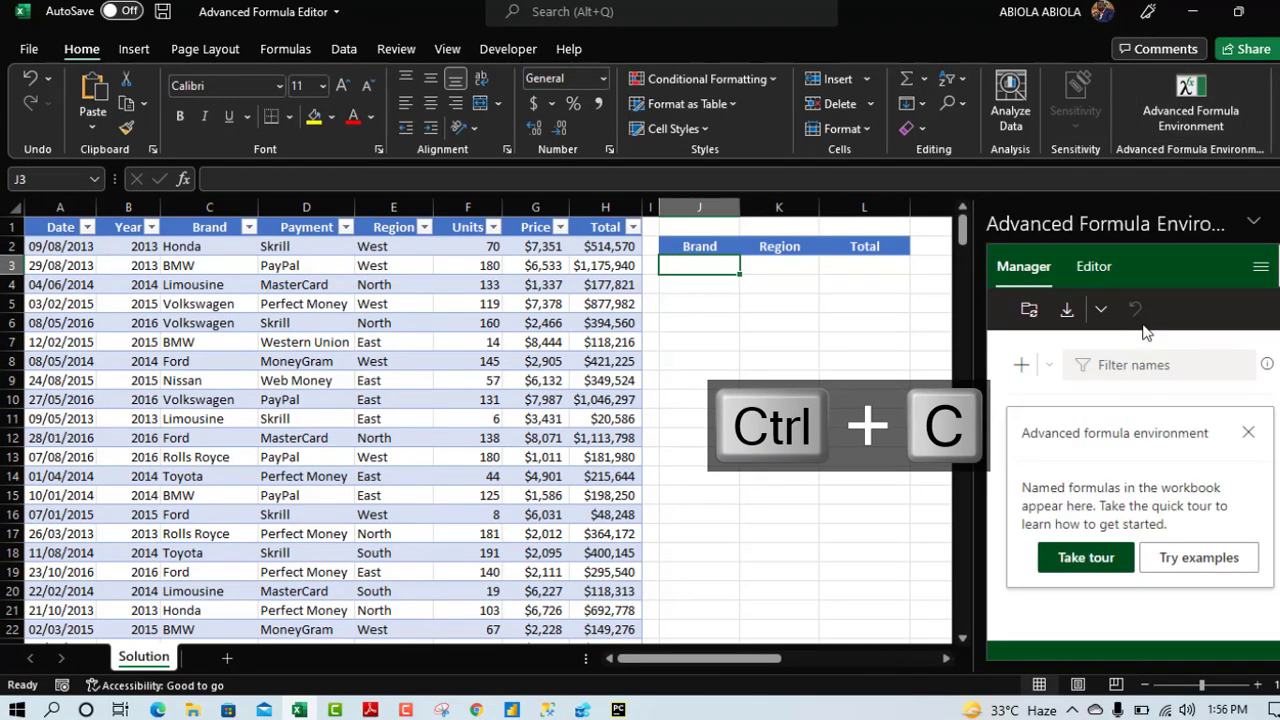
click(1022, 368)
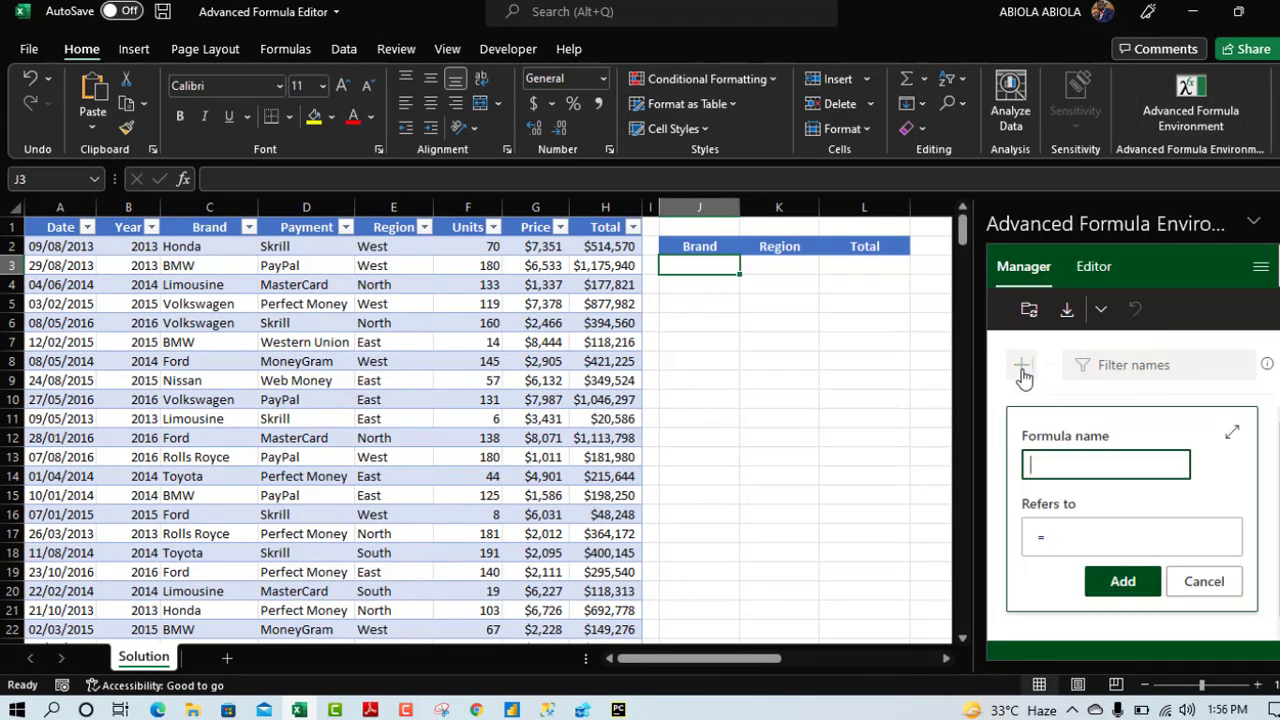
text(myFunction)
click(1172, 540)
key(ctrl+v)
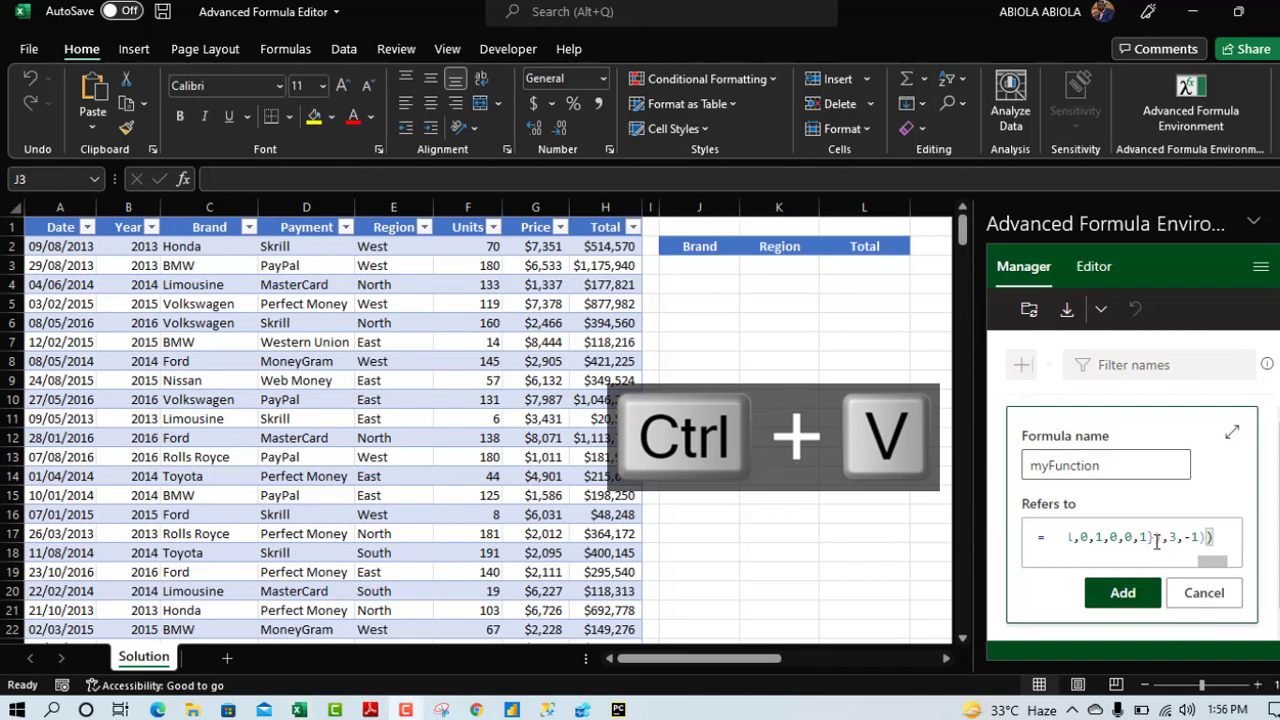
click(1116, 595)
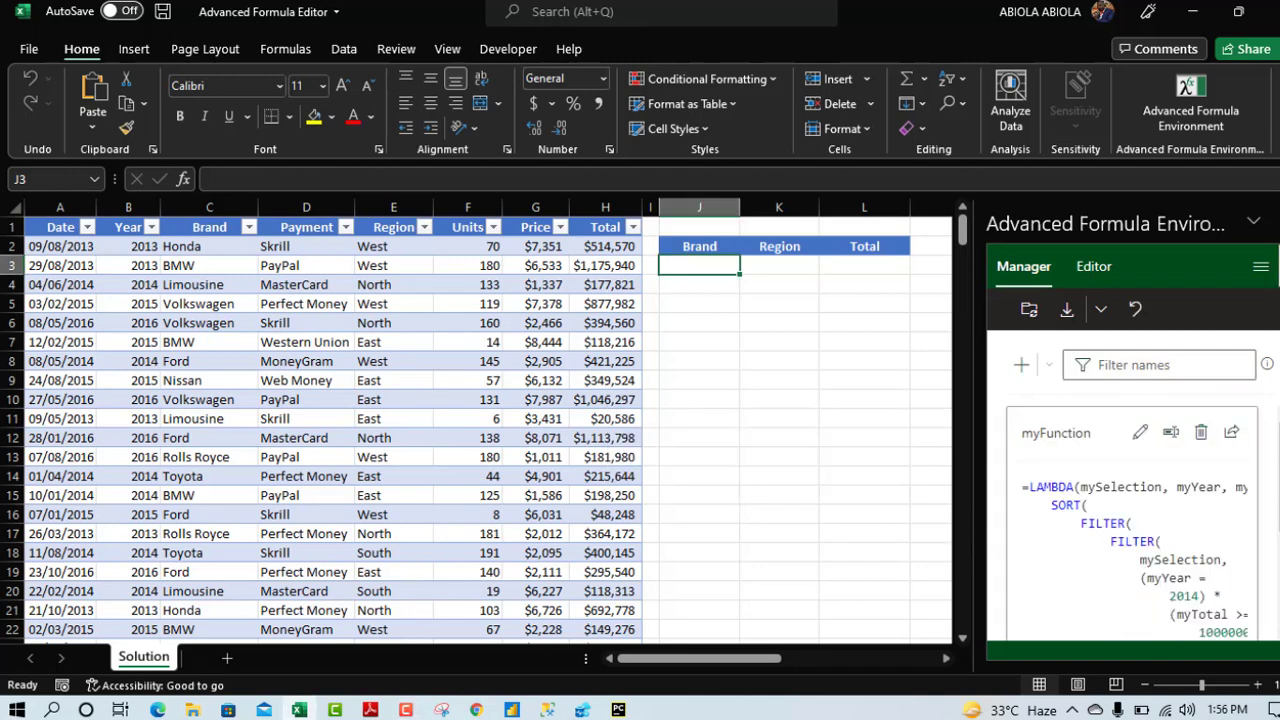
Review the formatted myFunction definition, check its entry in the Name Manager, and close the Advanced Formula Environment.
scroll(1130, 500, down, 2)
scroll(1130, 520, down, 1)
scroll(1130, 520, up, 3)
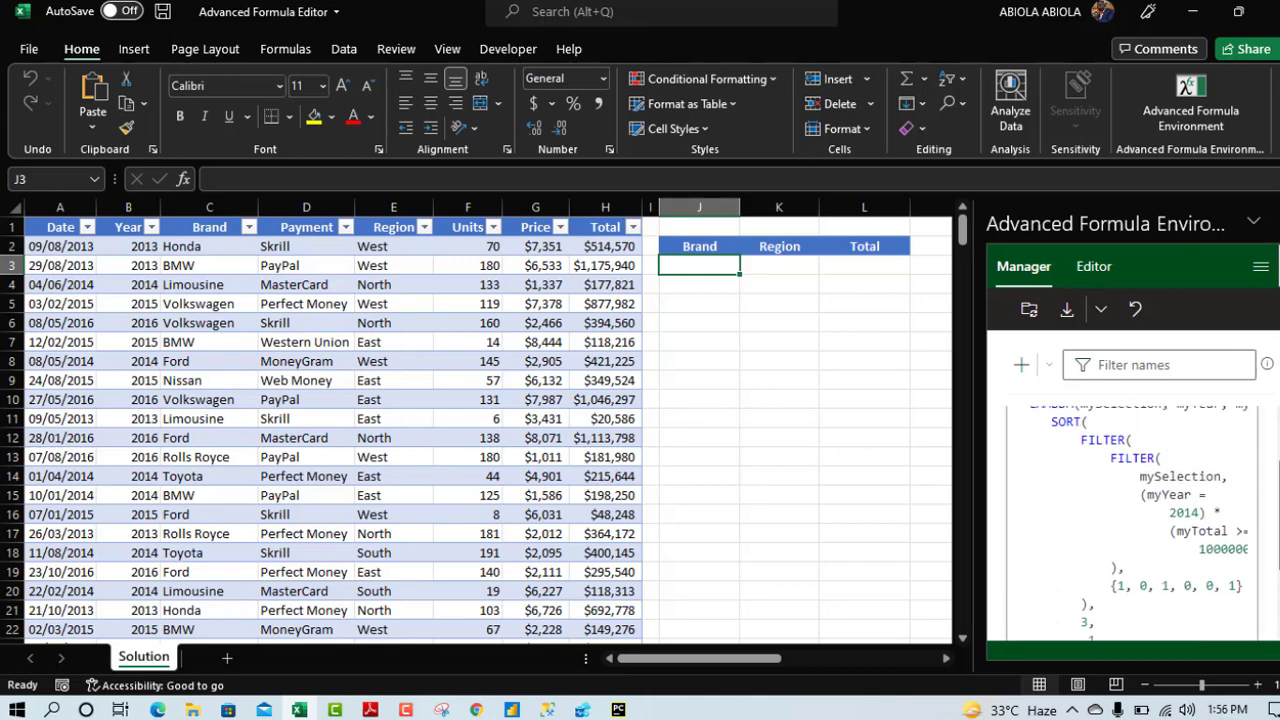
scroll(1130, 520, up, 1)
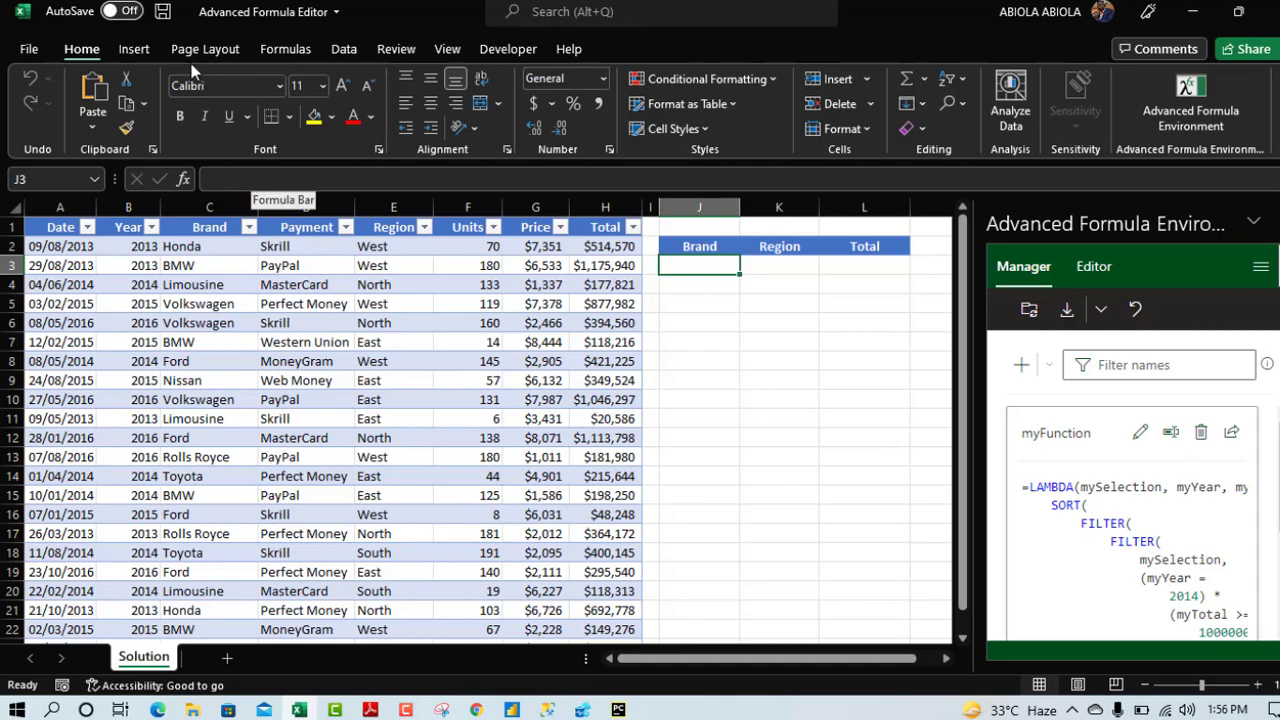
click(285, 50)
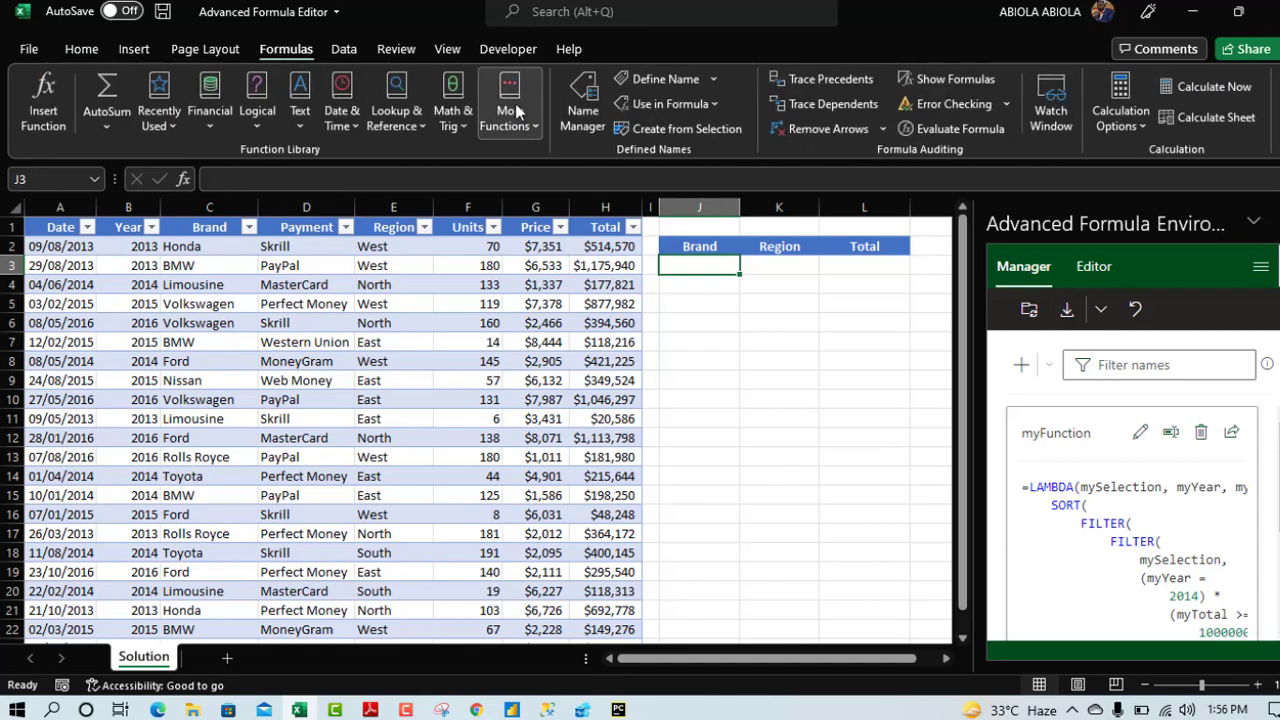
click(582, 110)
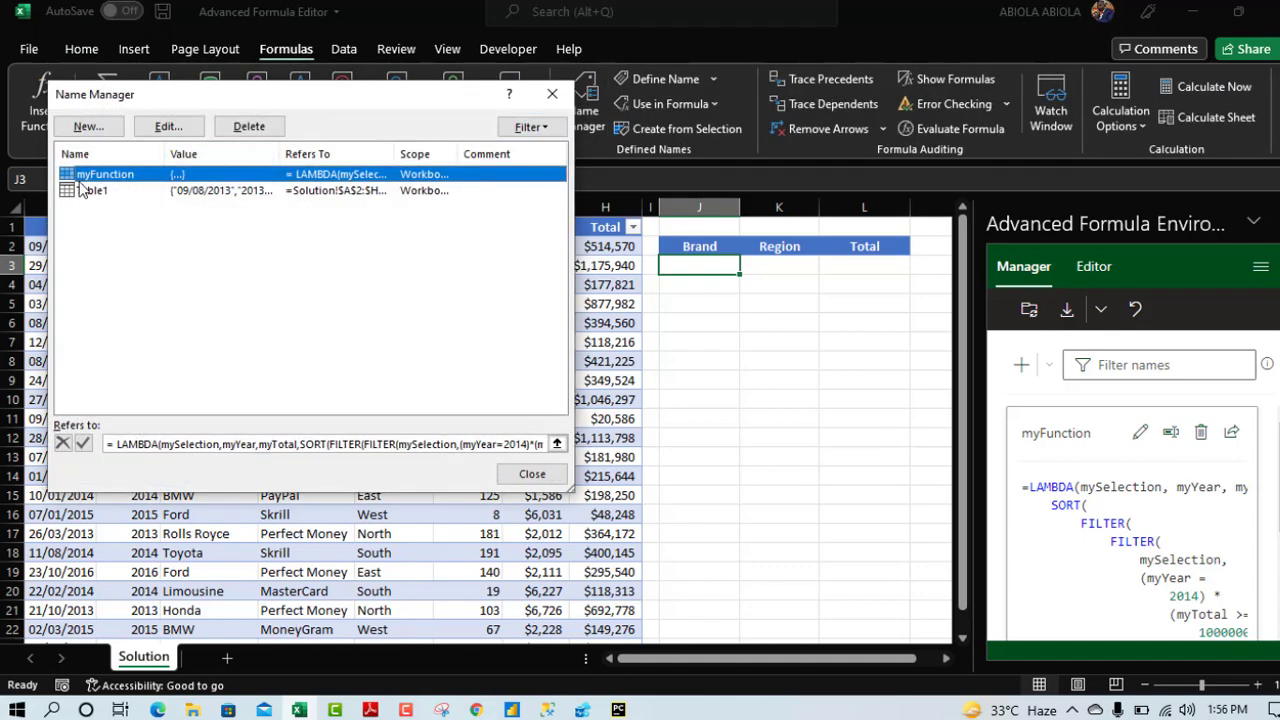
click(553, 95)
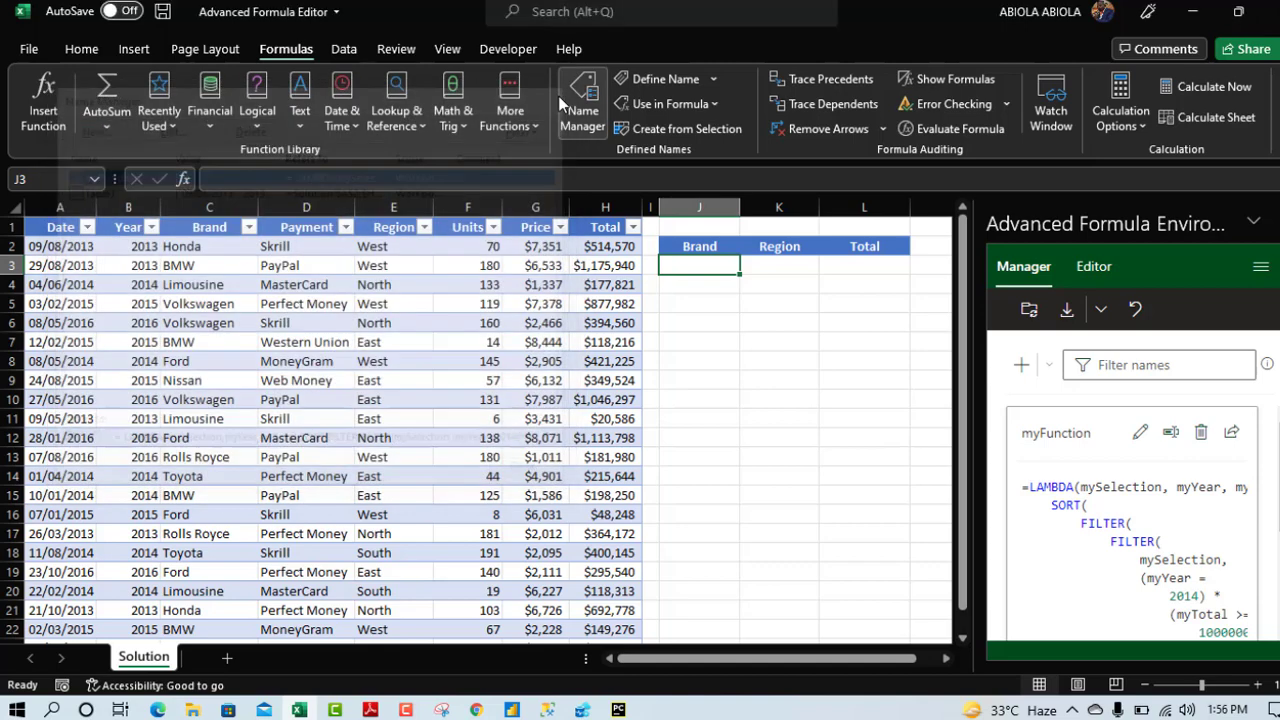
click(1276, 222)
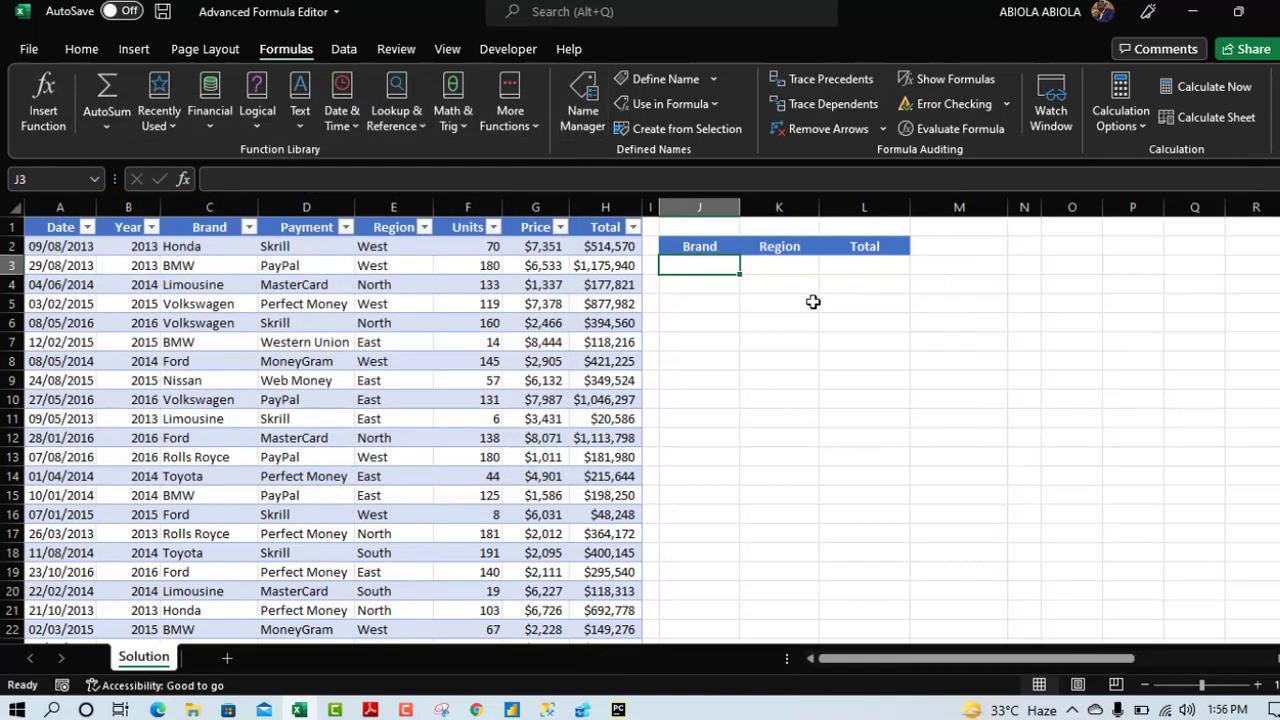
Start a myFunction formula in J3 with Table1[[Brand]:[Total]] as the mySelection argument.
click(820, 320)
click(689, 263)
text(=my)
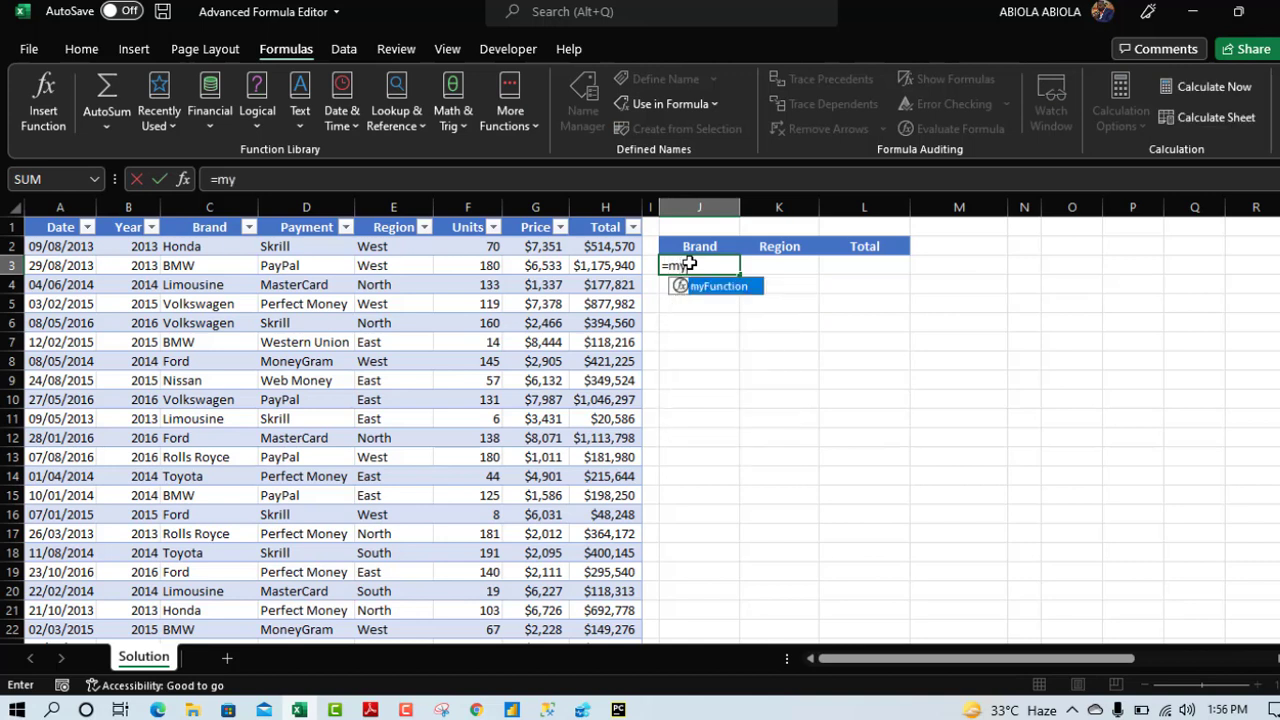
key(Tab)
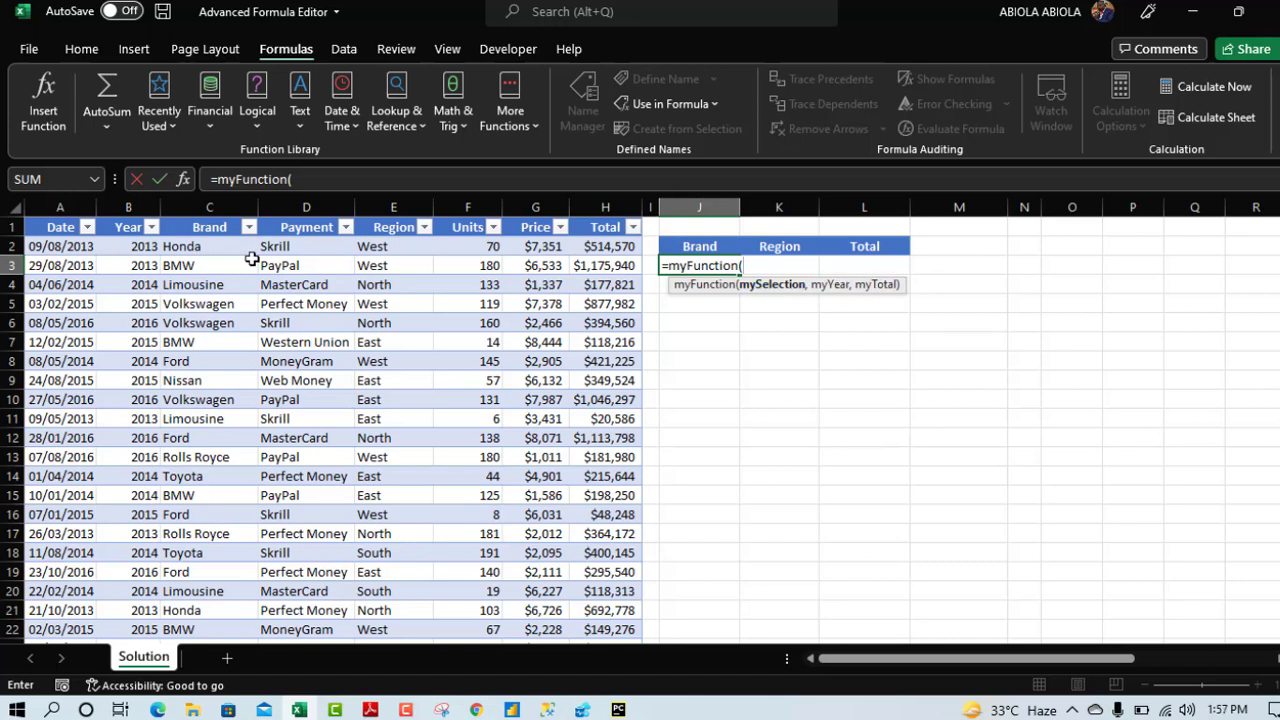
drag(209, 222, 591, 232)
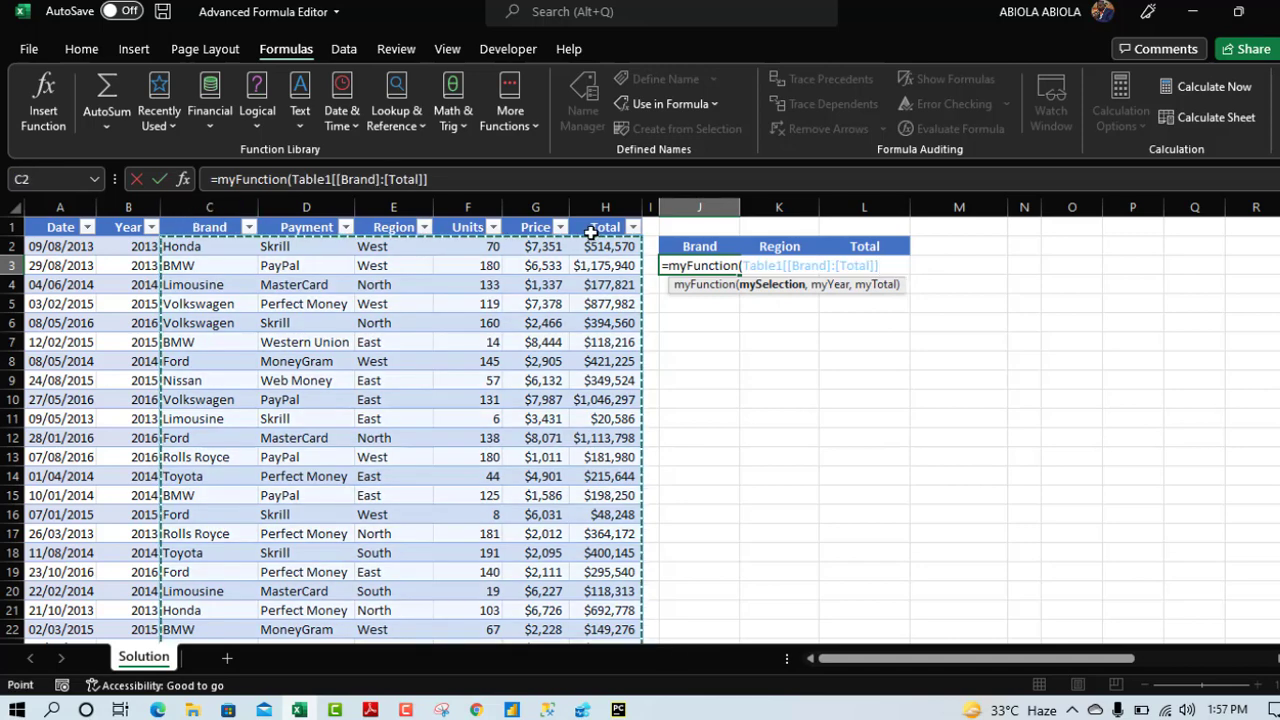
text(,)
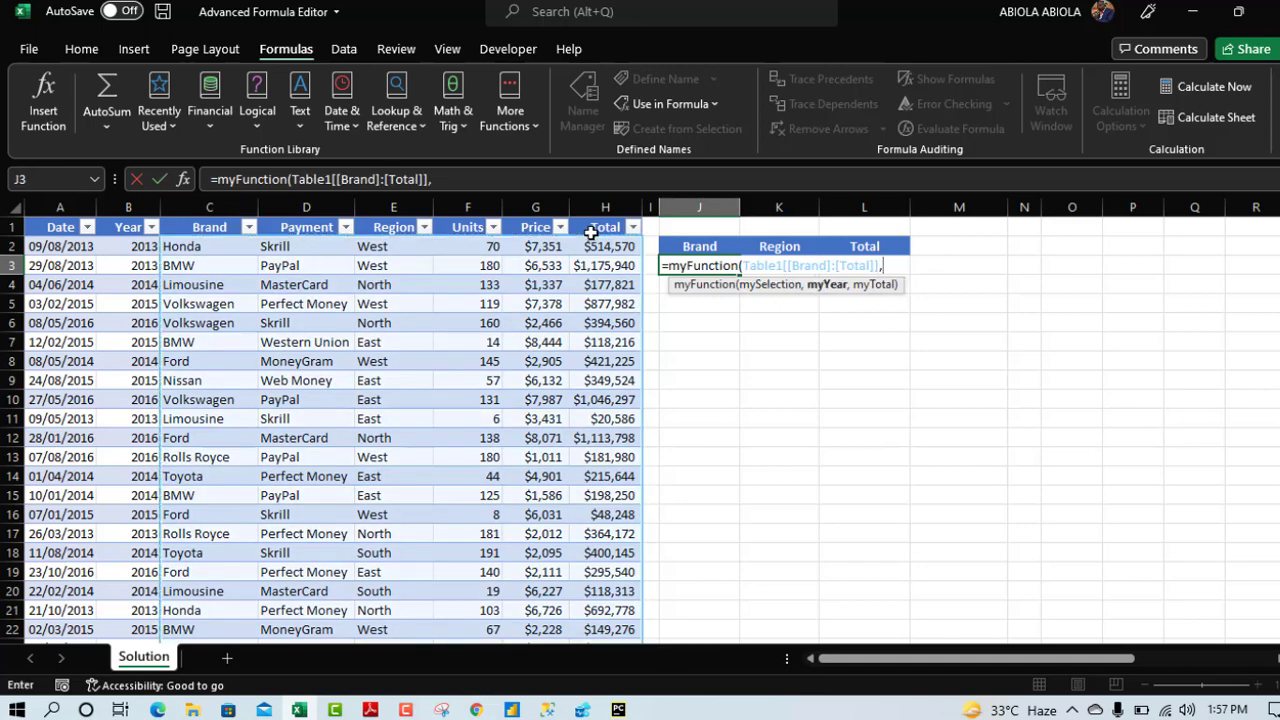
Supply Table1[Year] as myYear and Table1[Total] as myTotal, and enter the myFunction formula.
click(128, 226)
text(,)
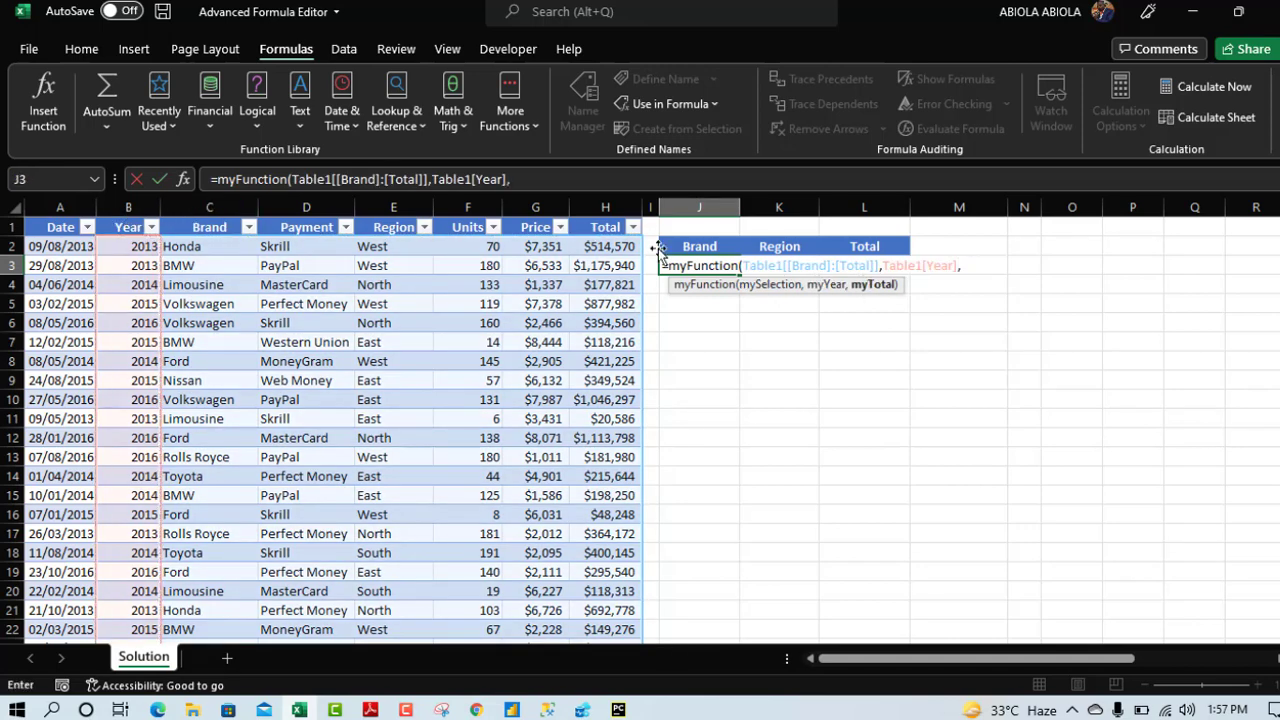
click(605, 212)
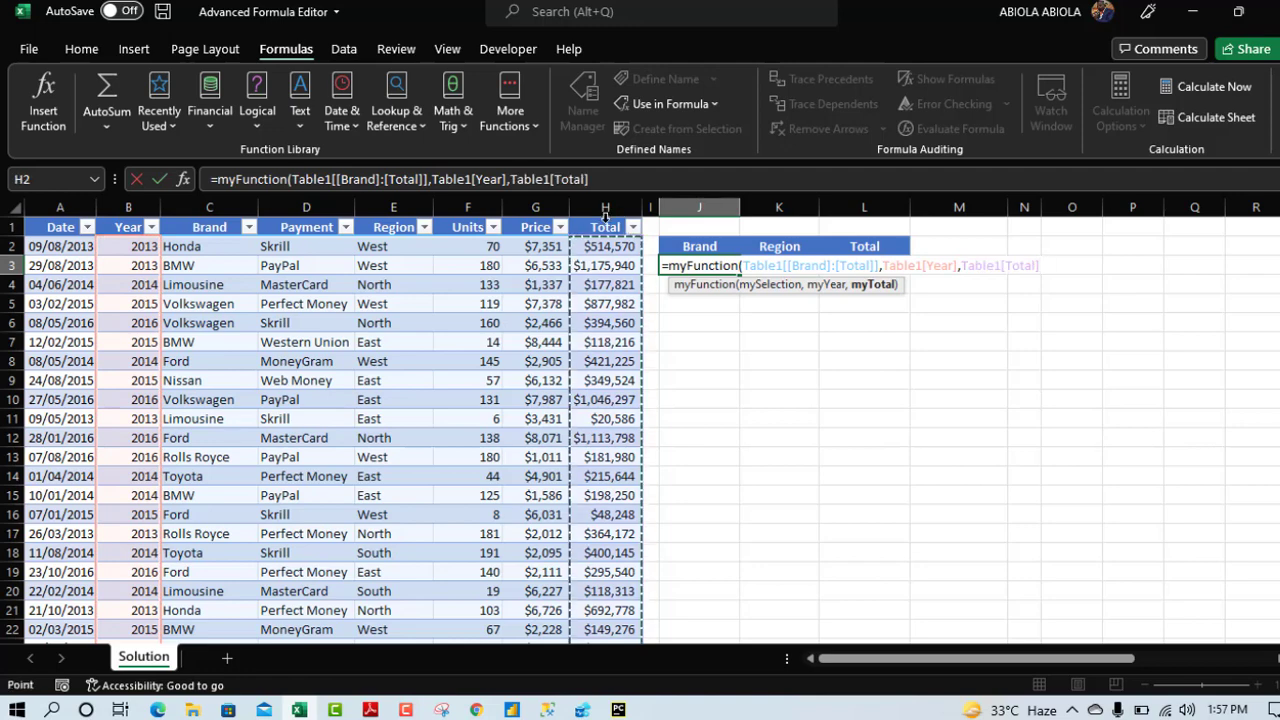
text())
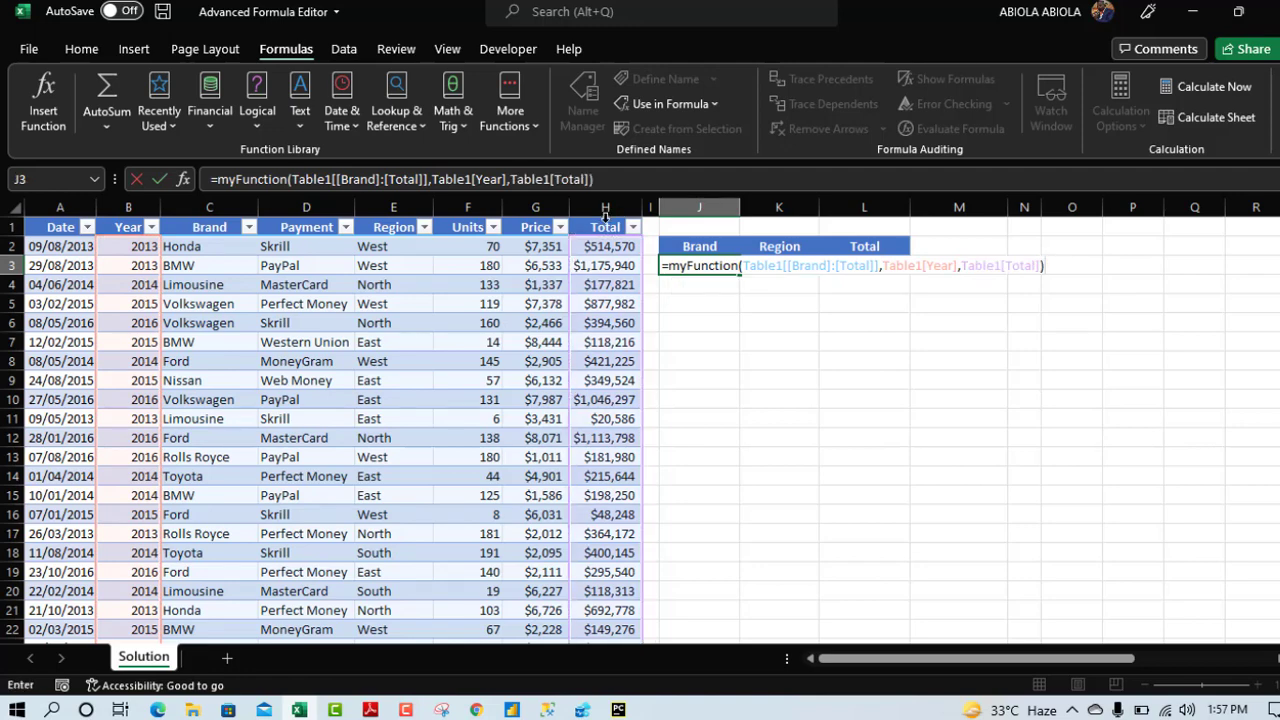
key(ctrl+Return)
click(857, 327)
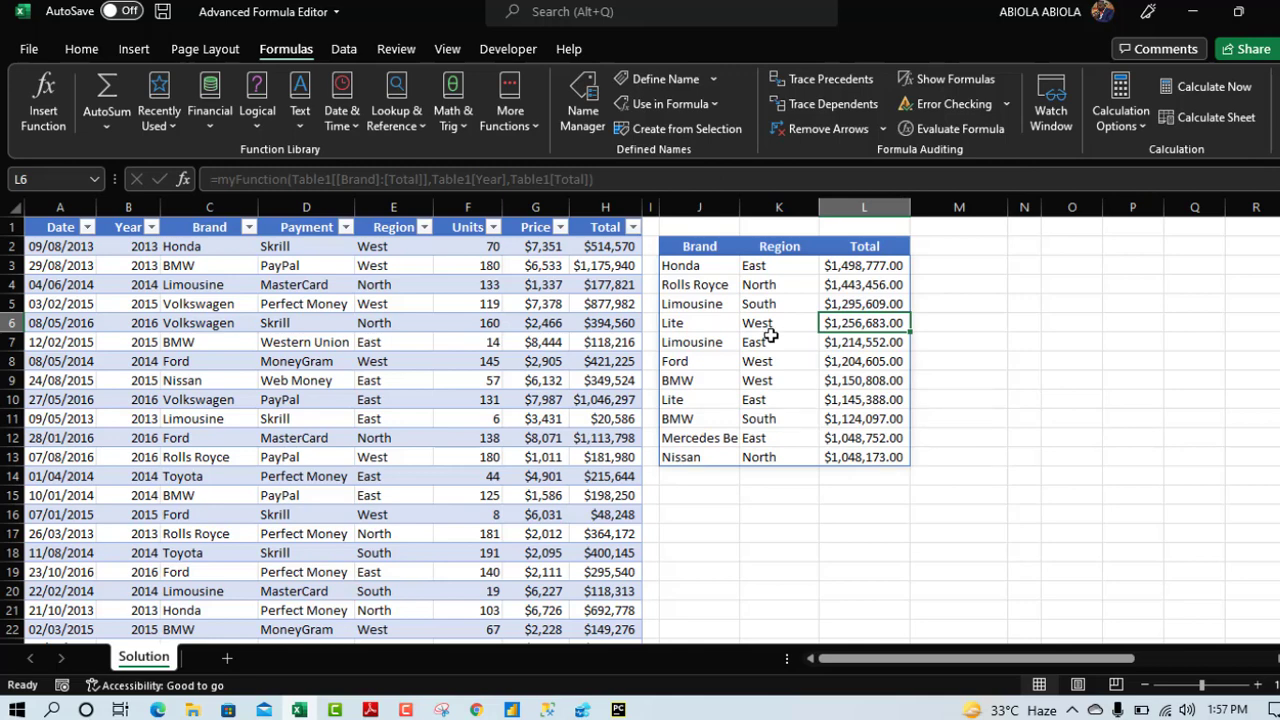
Reopen the Advanced Formula Environment to view the saved myFunction definition beside the sales table.
click(84, 50)
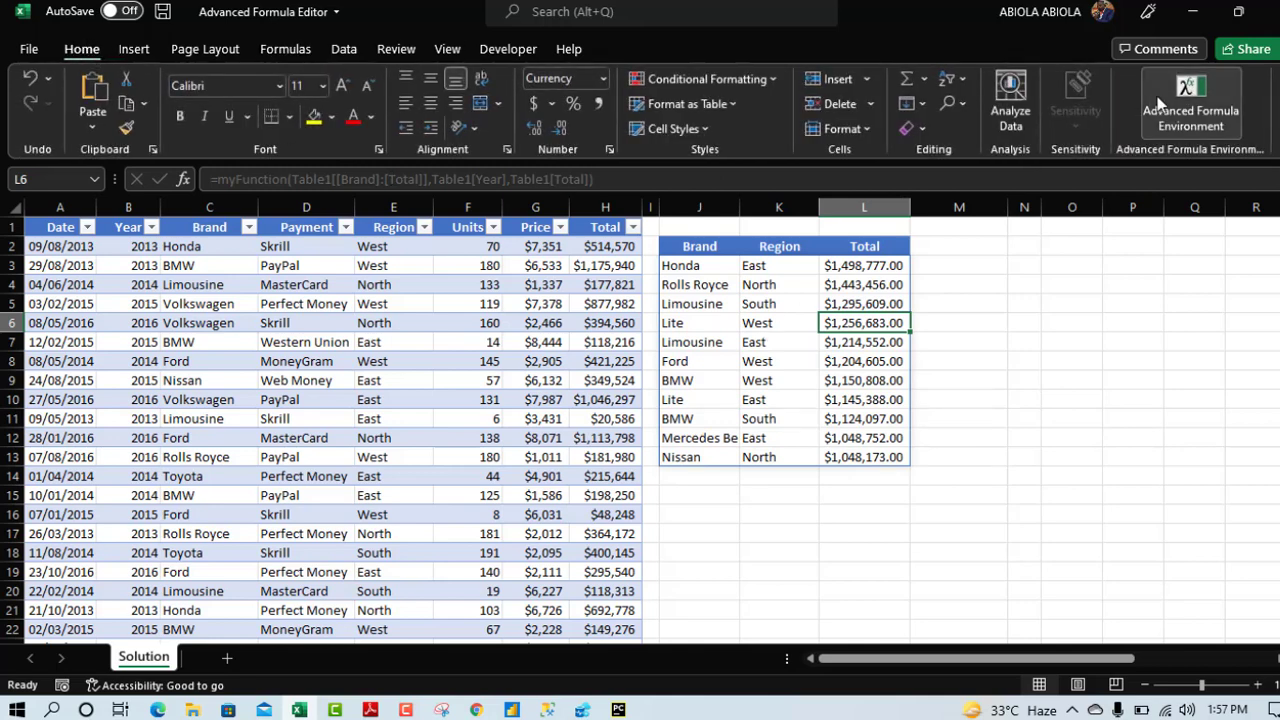
click(1188, 108)
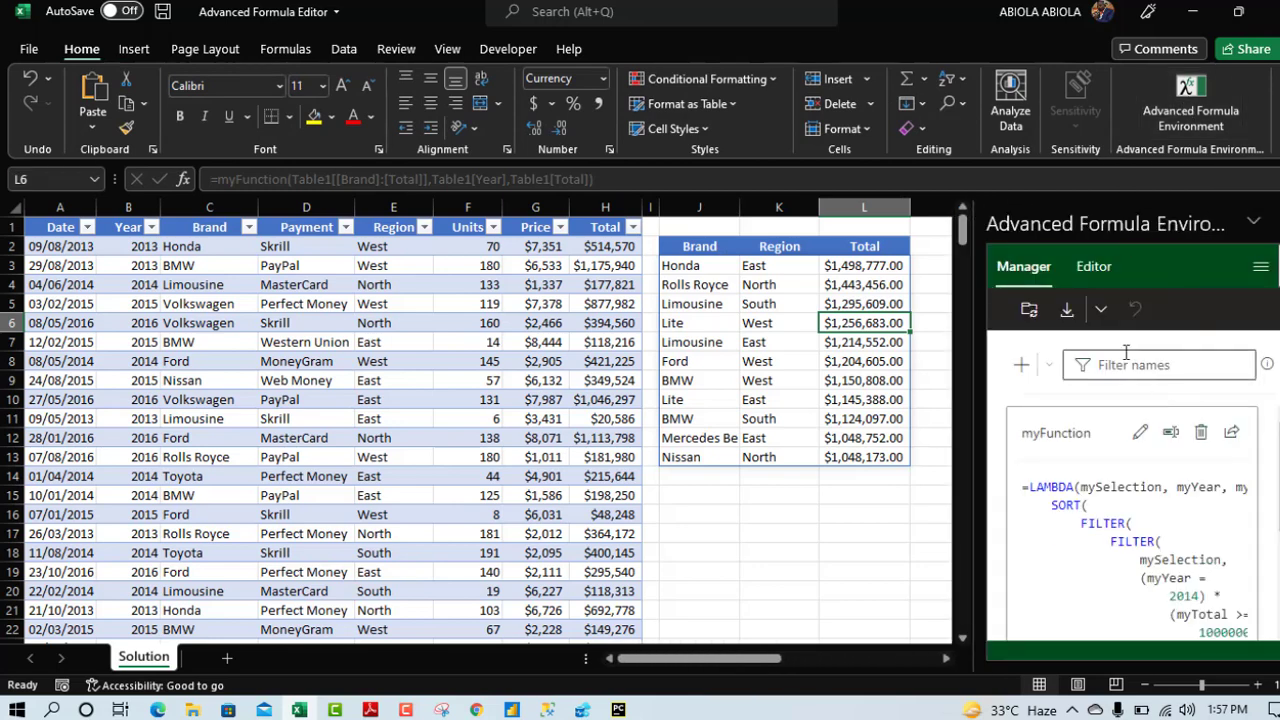
click(523, 382)
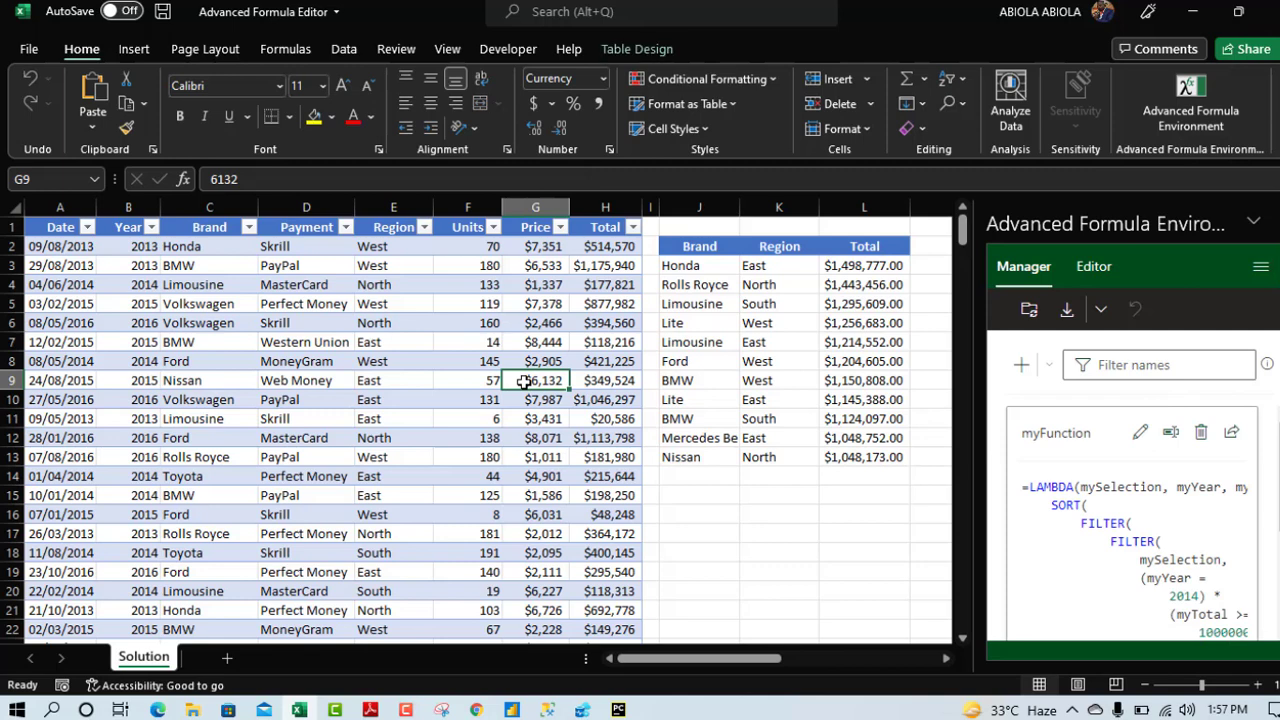